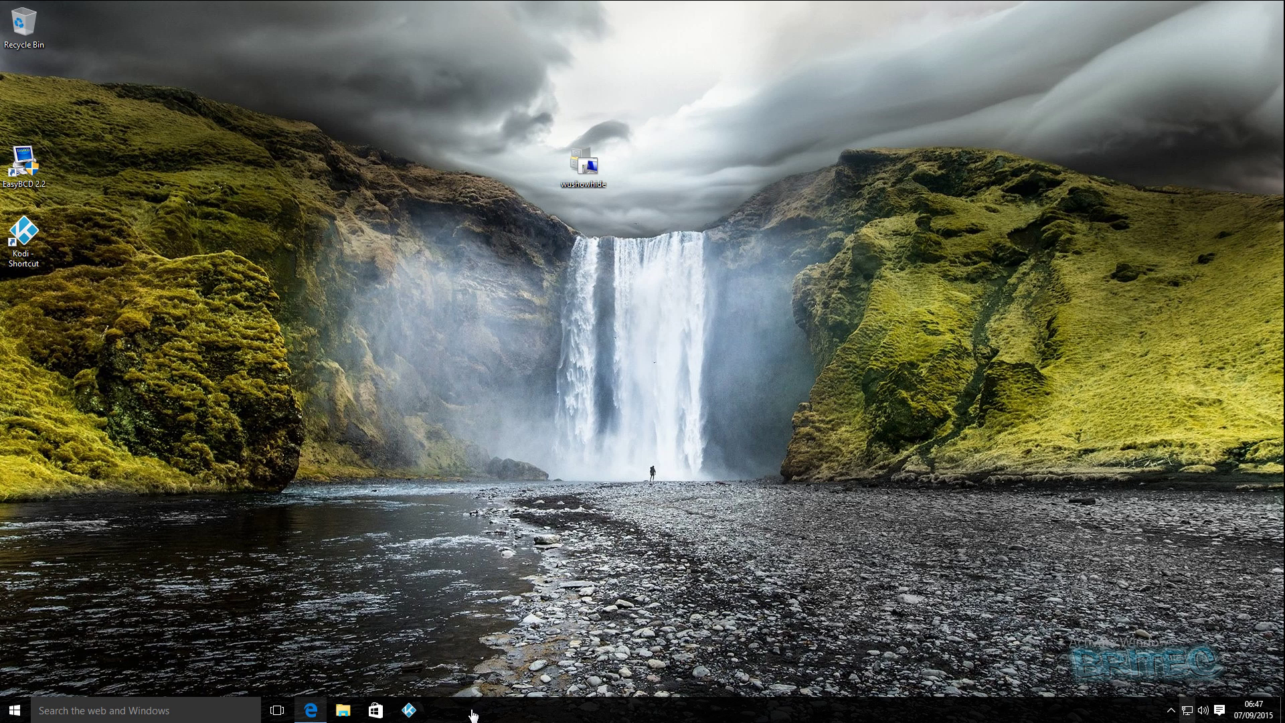
Download wushowhide.diagcab from the Resolution section of the Microsoft support article in Edge.
click(306, 718)
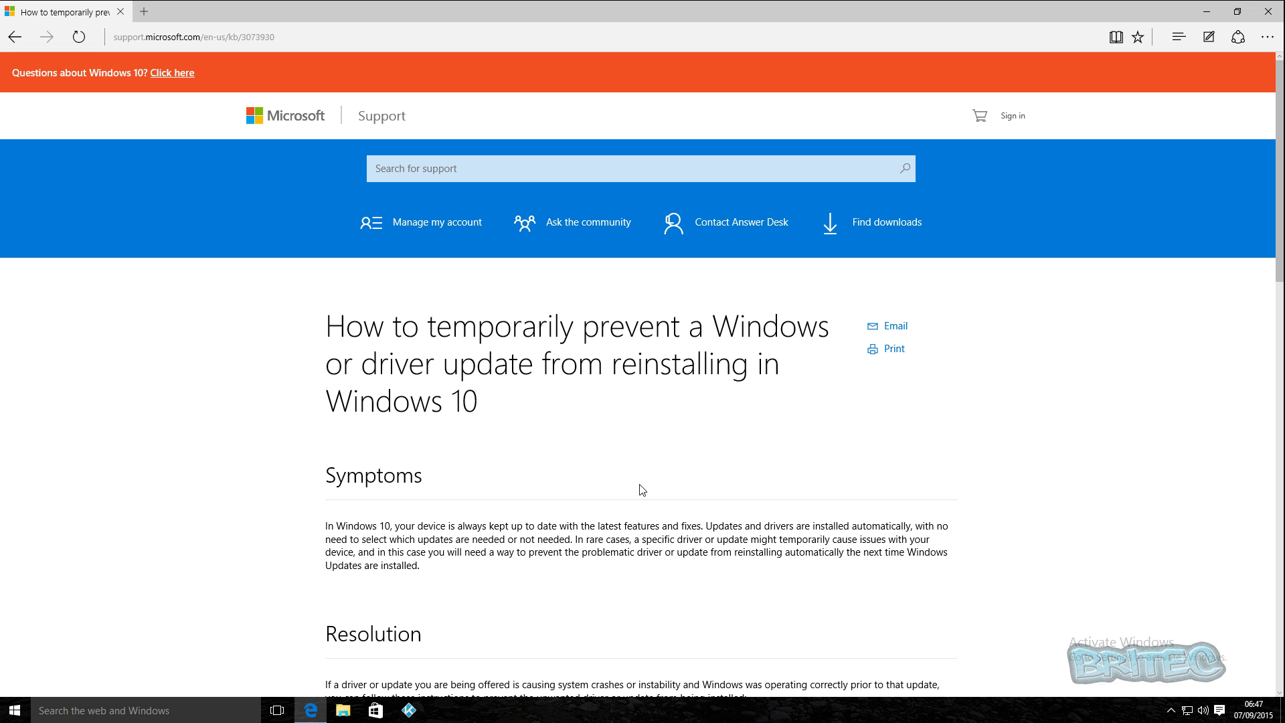
scroll(640, 495, down, 4)
click(415, 564)
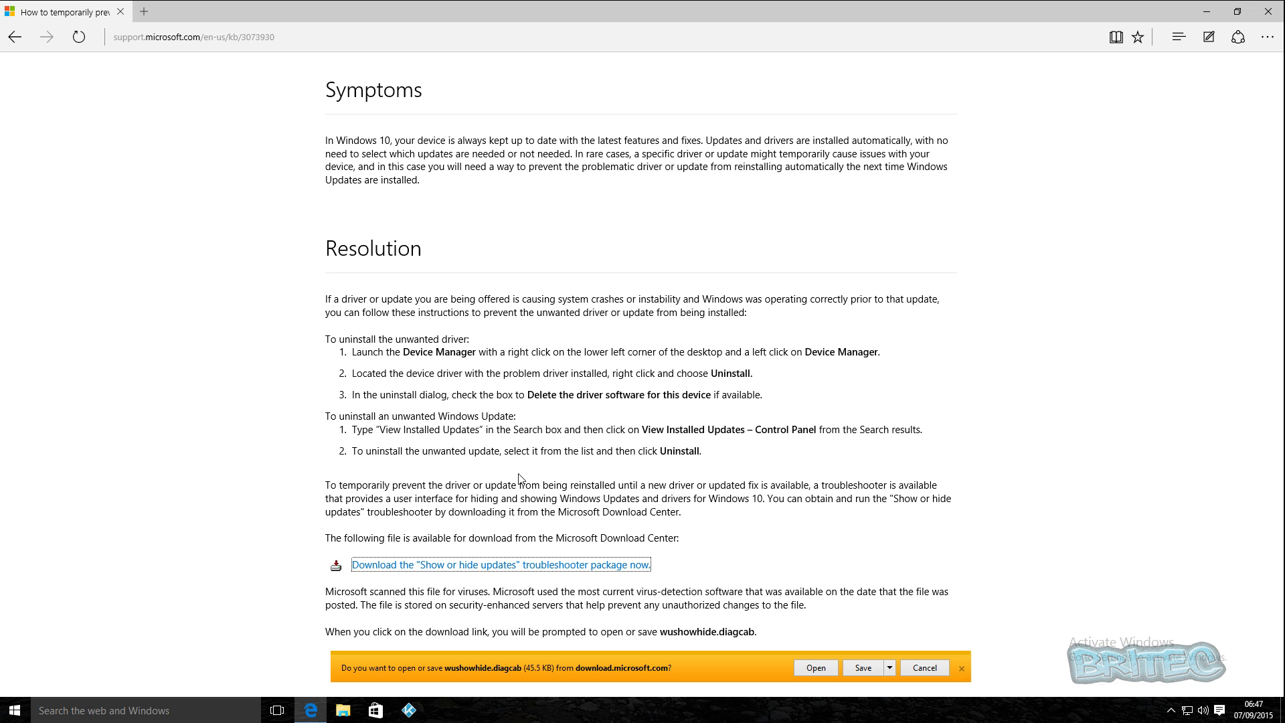
scroll(518, 477, down, 3)
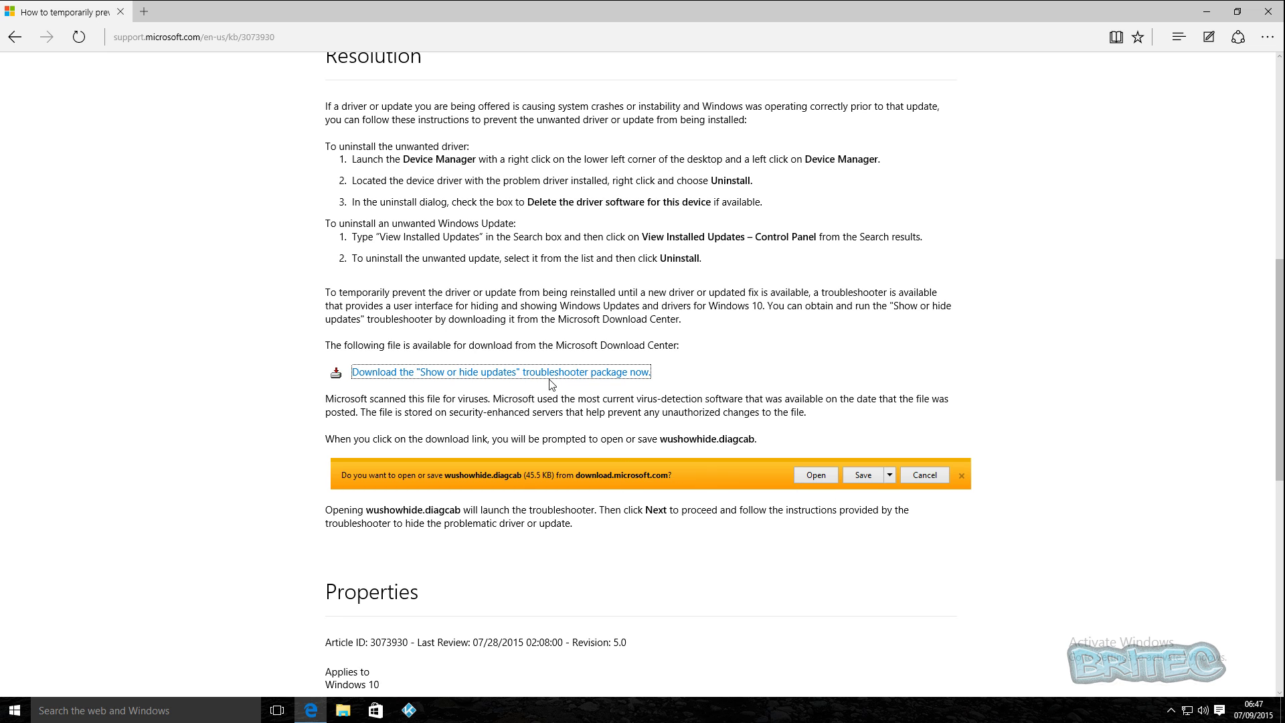
Launch wushowhide from the desktop and start detection from its Advanced page.
click(1206, 11)
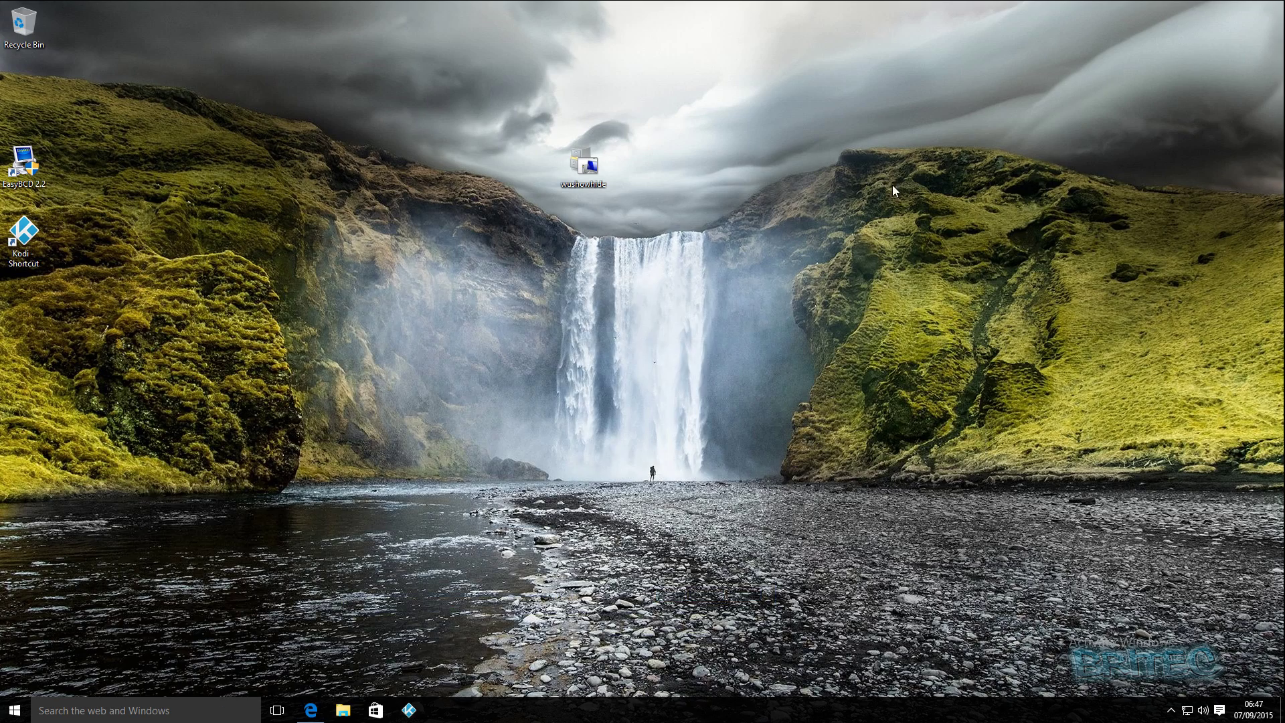
double_click(589, 164)
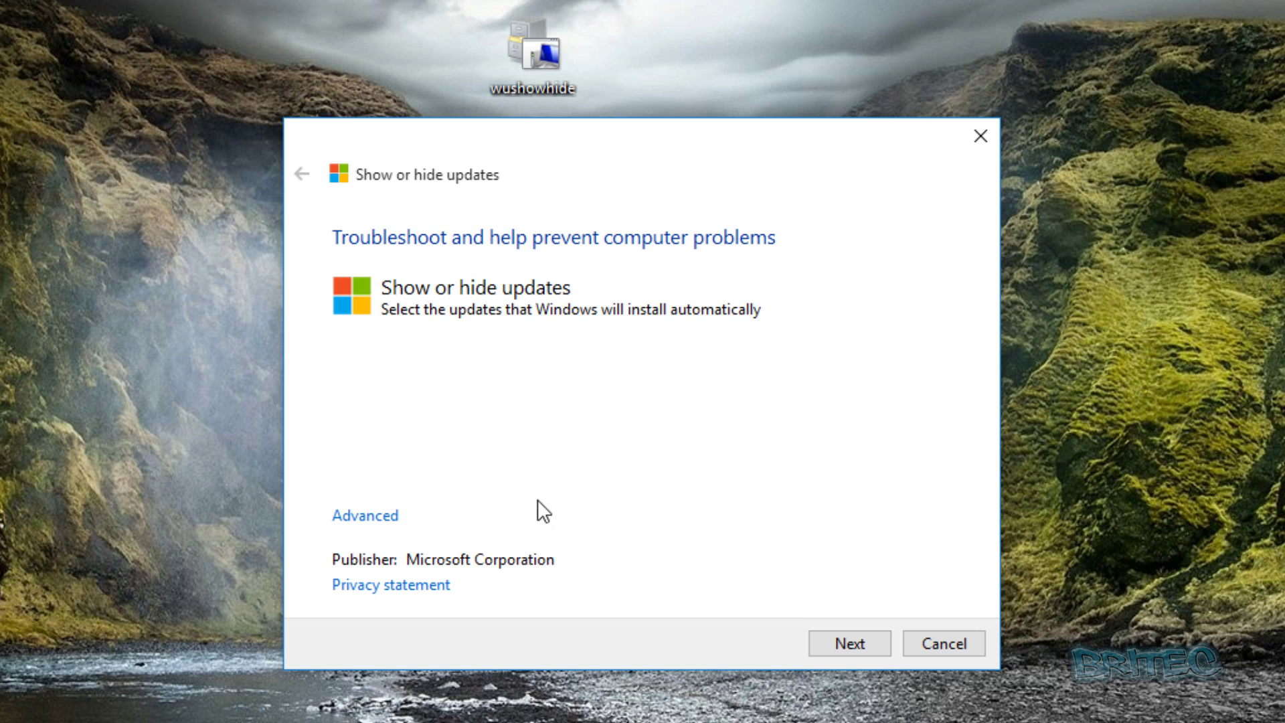
click(371, 519)
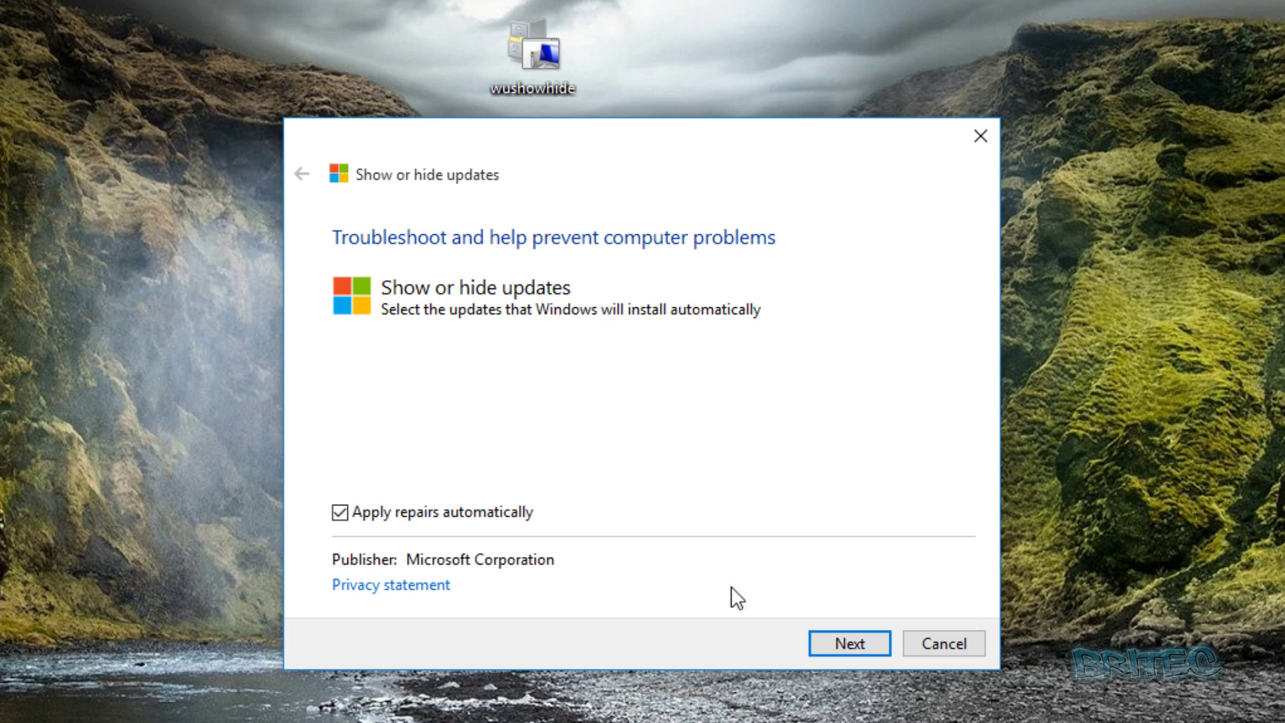
click(866, 644)
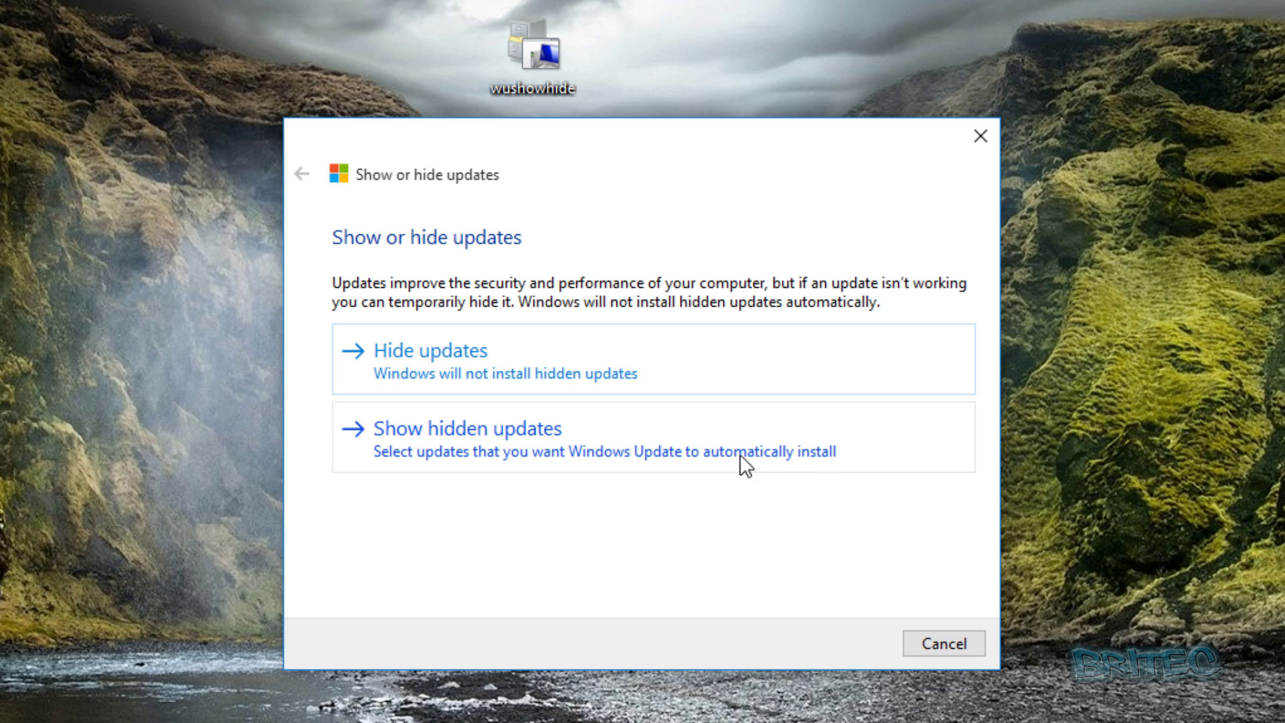
Choose Hide updates and tick the Chicony - Keyboard - Lenovo ThinkPad PS/2 keyboard update.
click(385, 368)
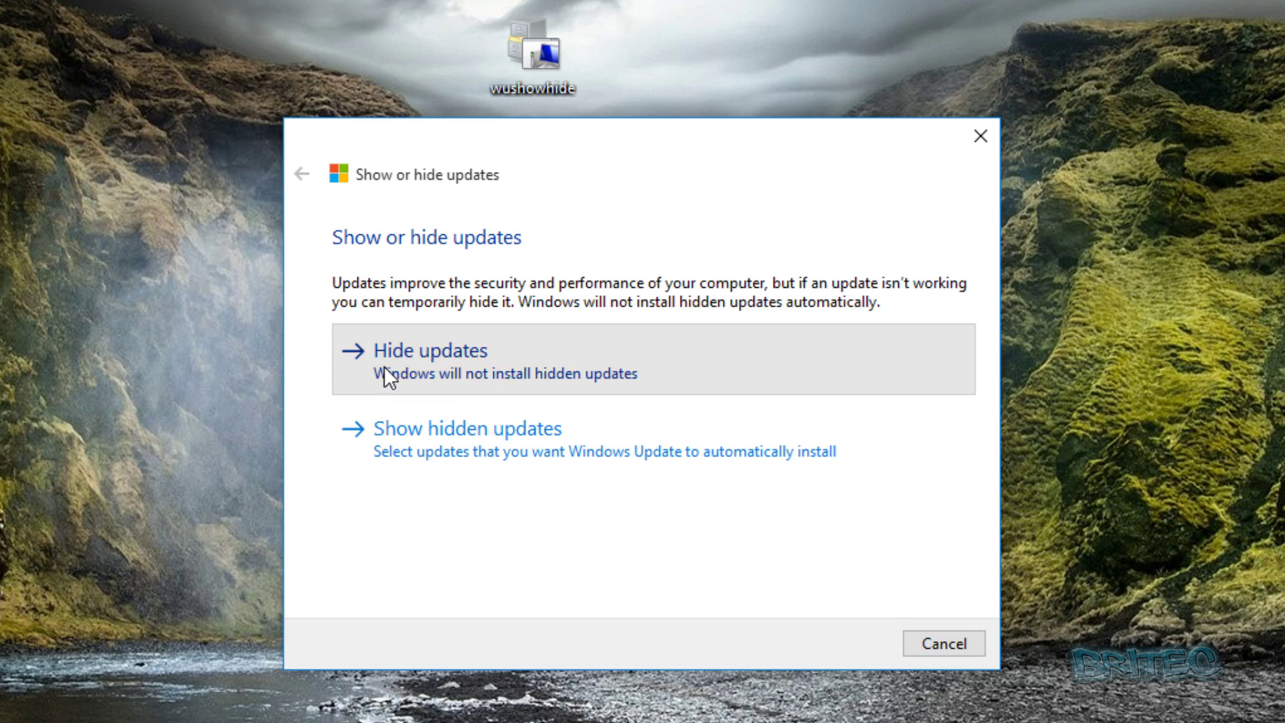
click(340, 333)
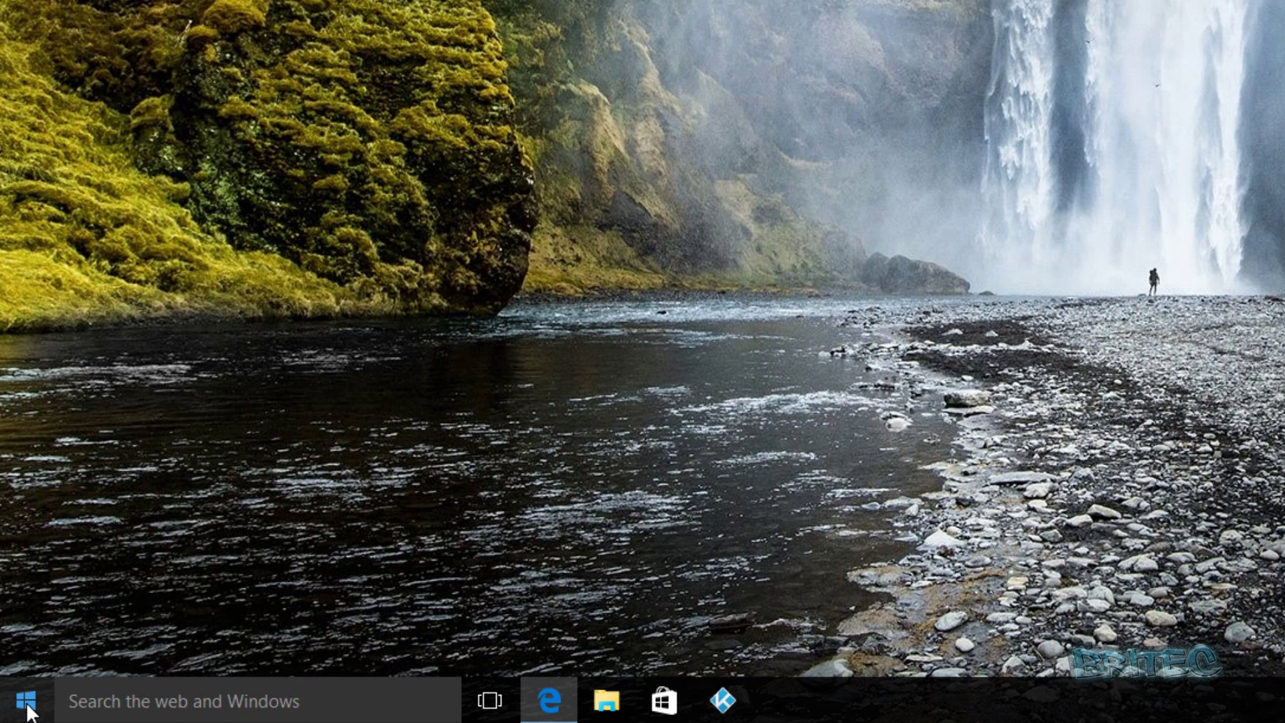
Open Control Panel in Small icons view, go to Administrative Tools and select Services.
right_click(33, 709)
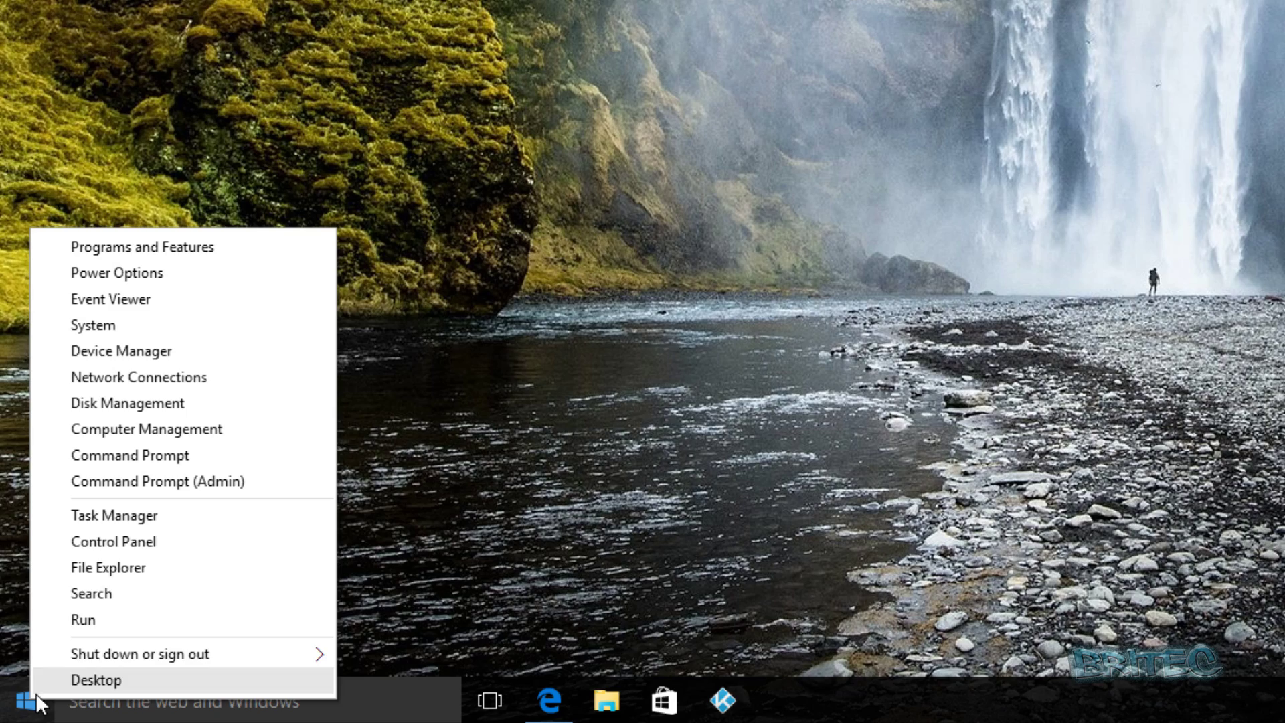
click(181, 551)
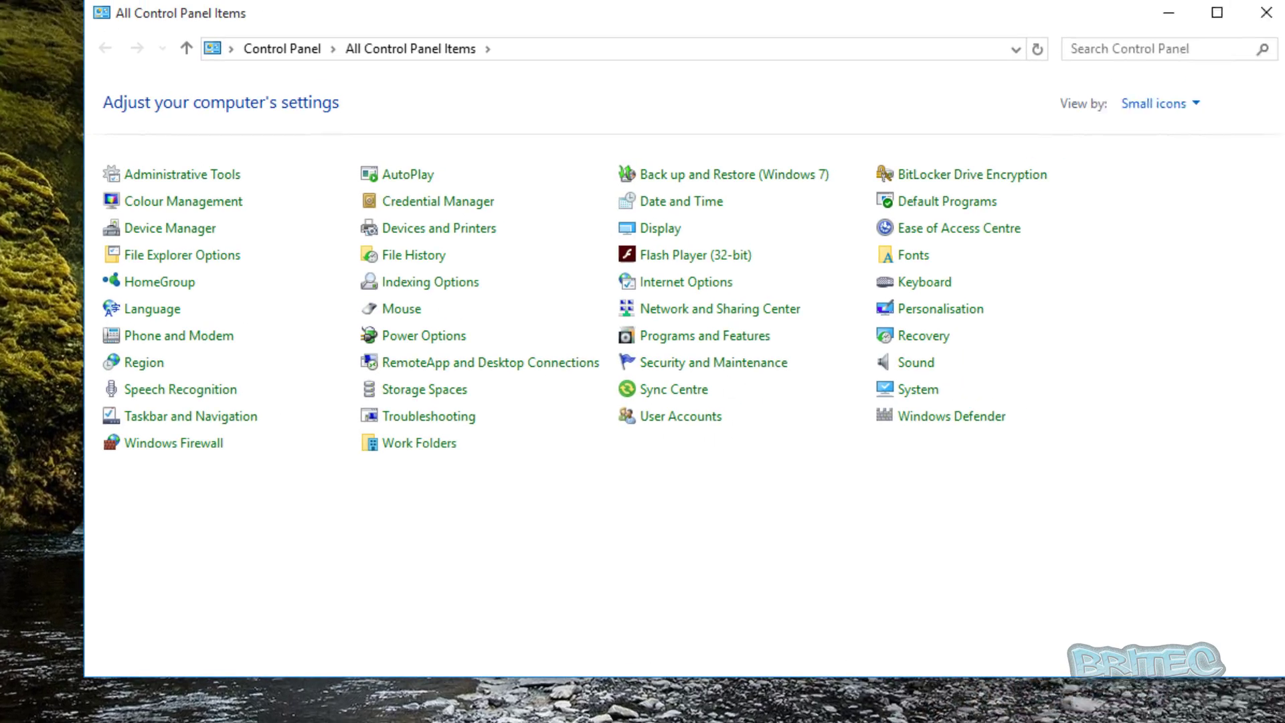
click(1138, 122)
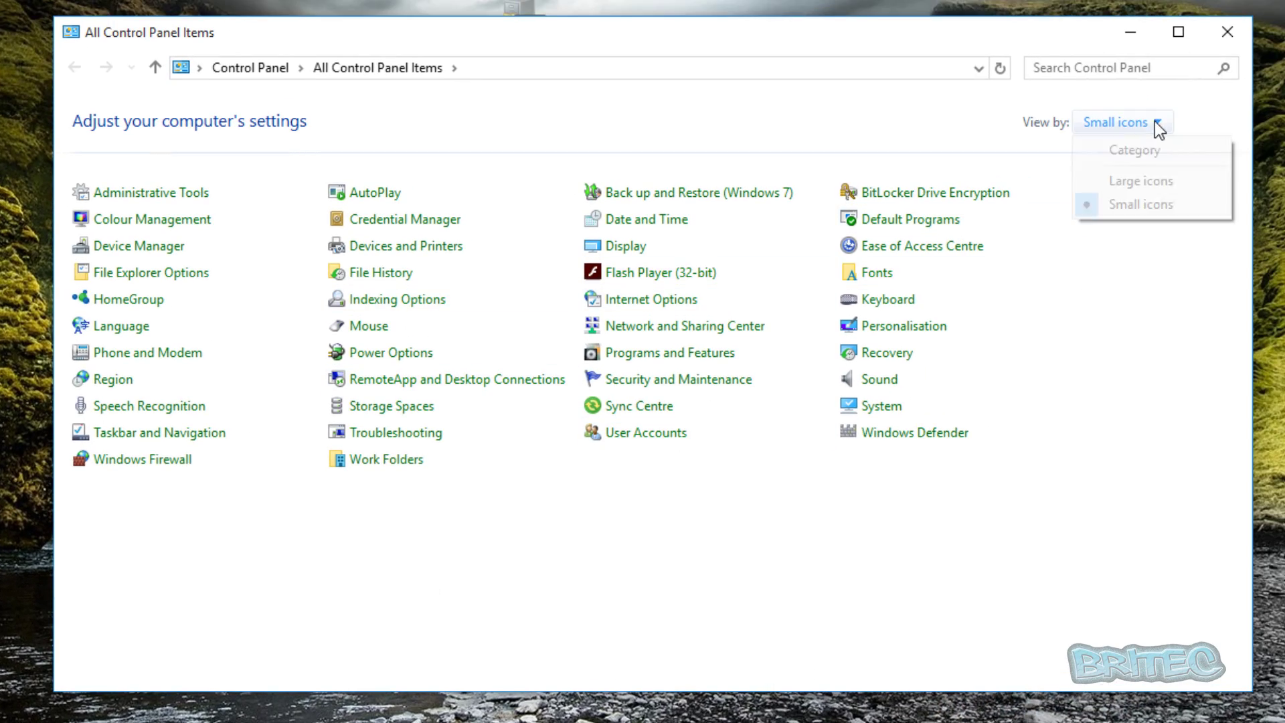
click(1135, 148)
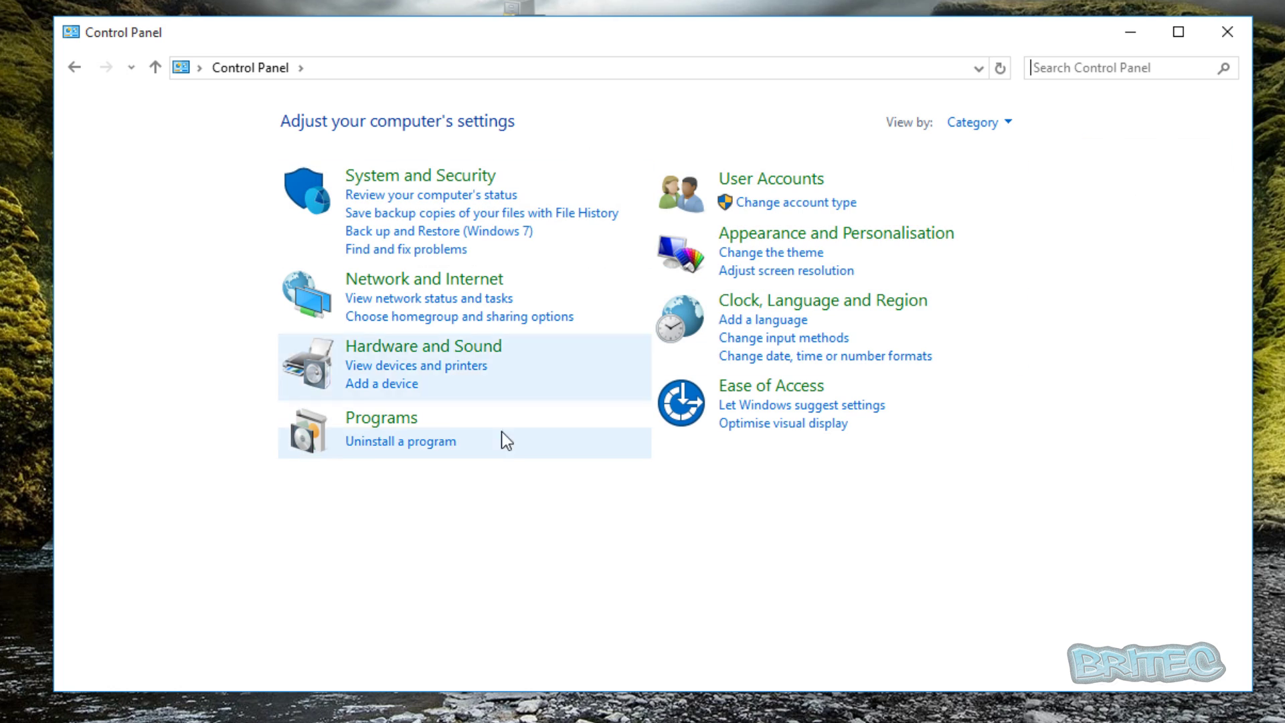
click(1007, 125)
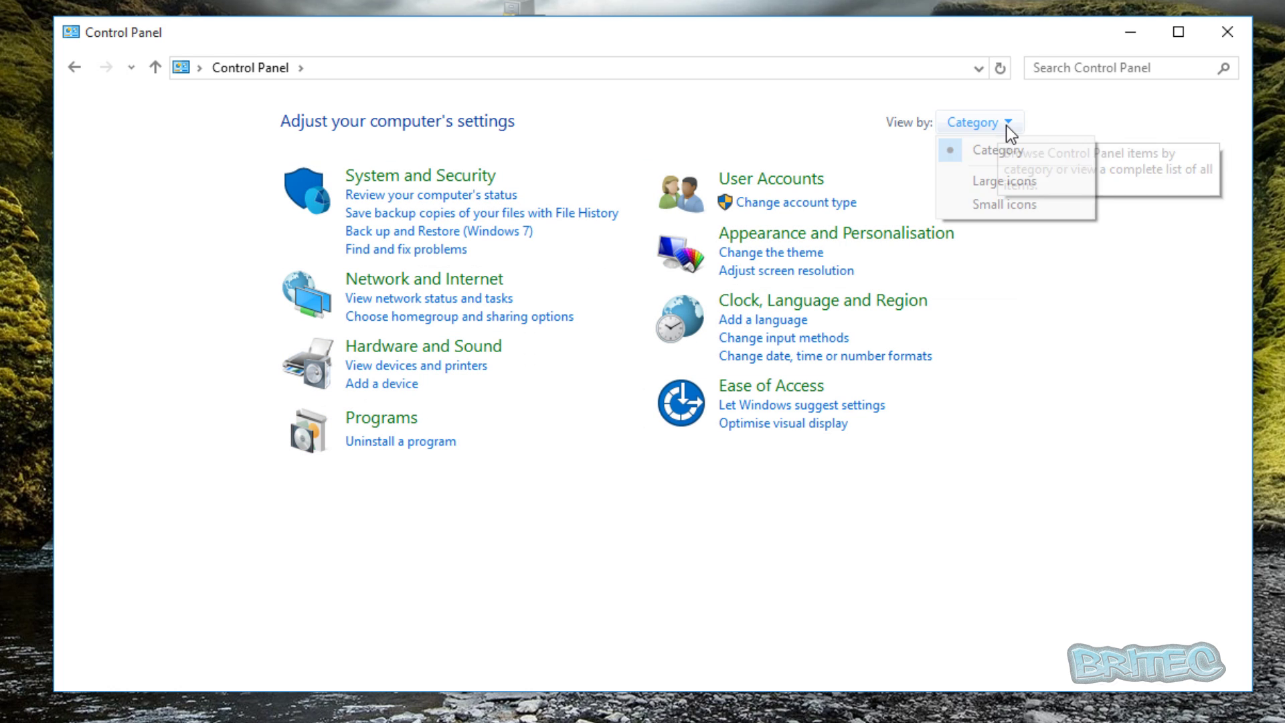
click(986, 208)
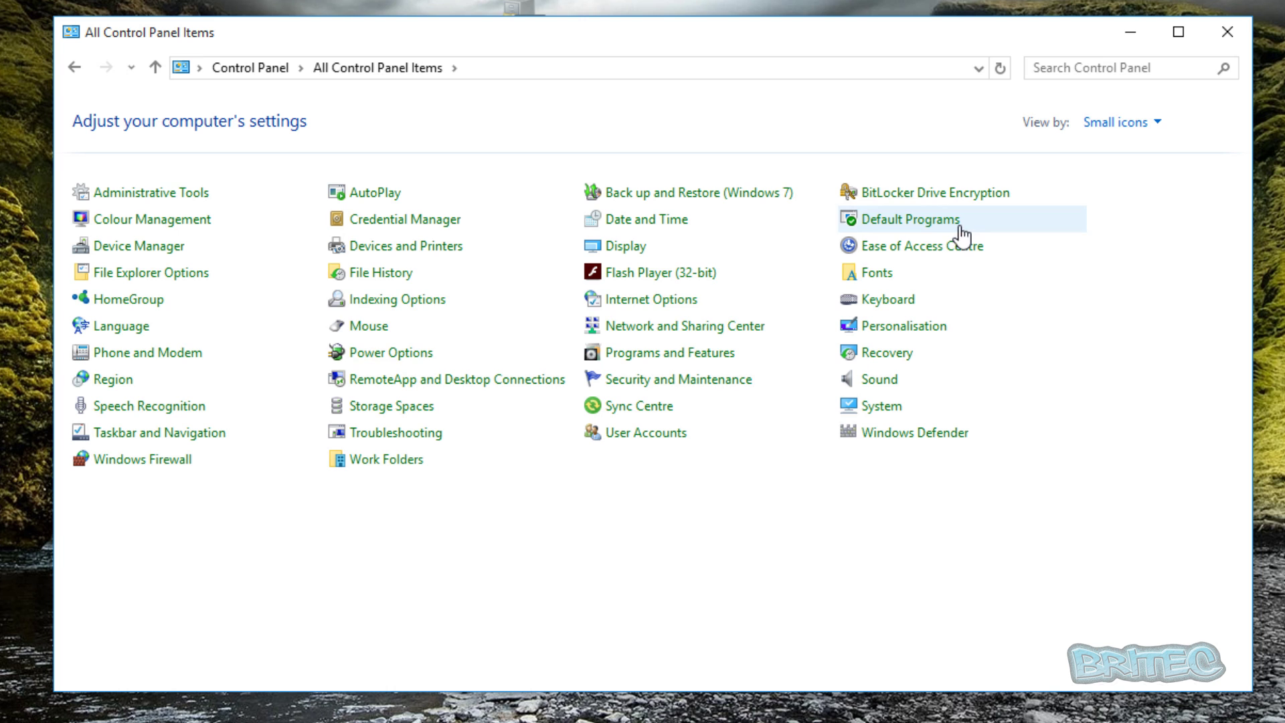
click(166, 195)
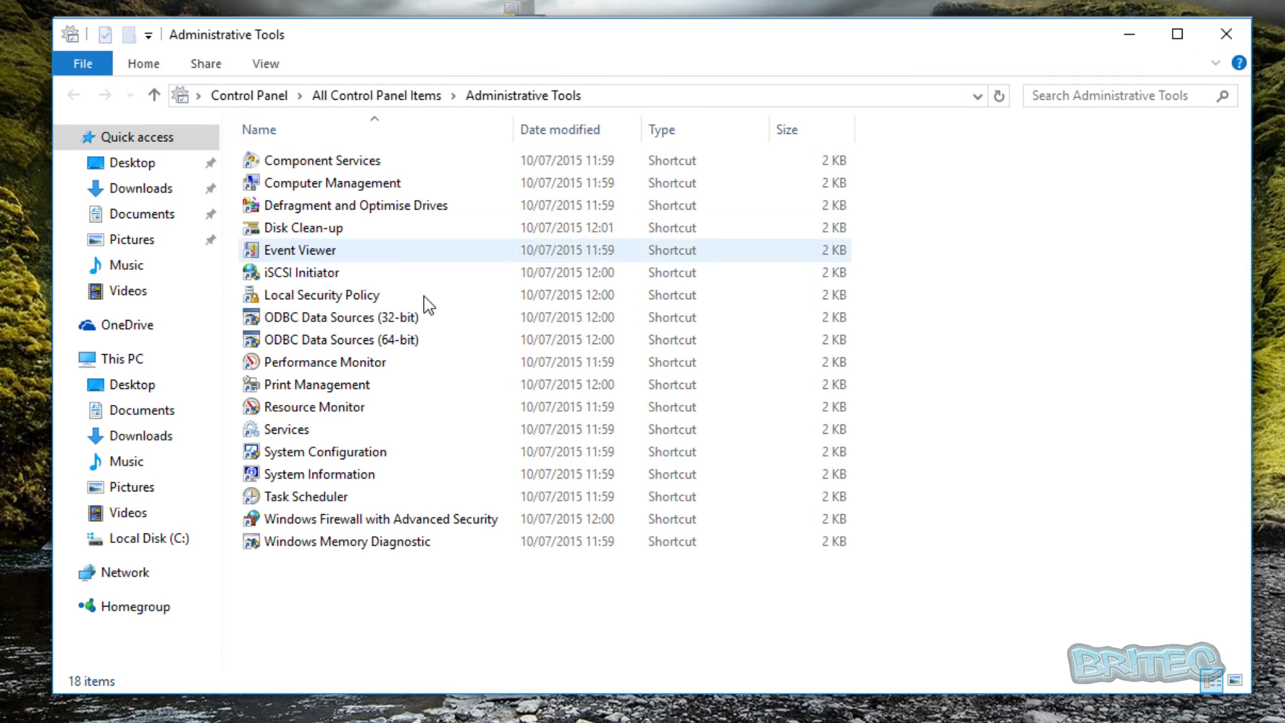
click(284, 431)
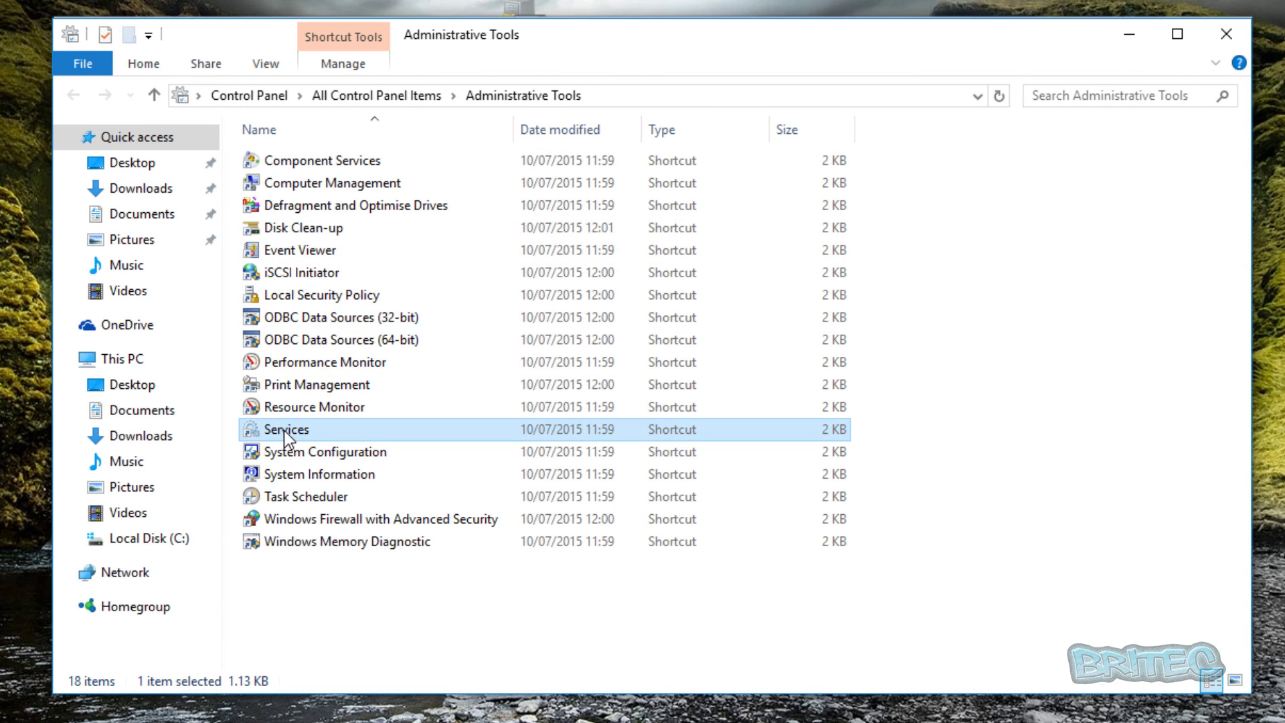
Set the Windows Update service startup type to Disabled and apply it.
double_click(284, 431)
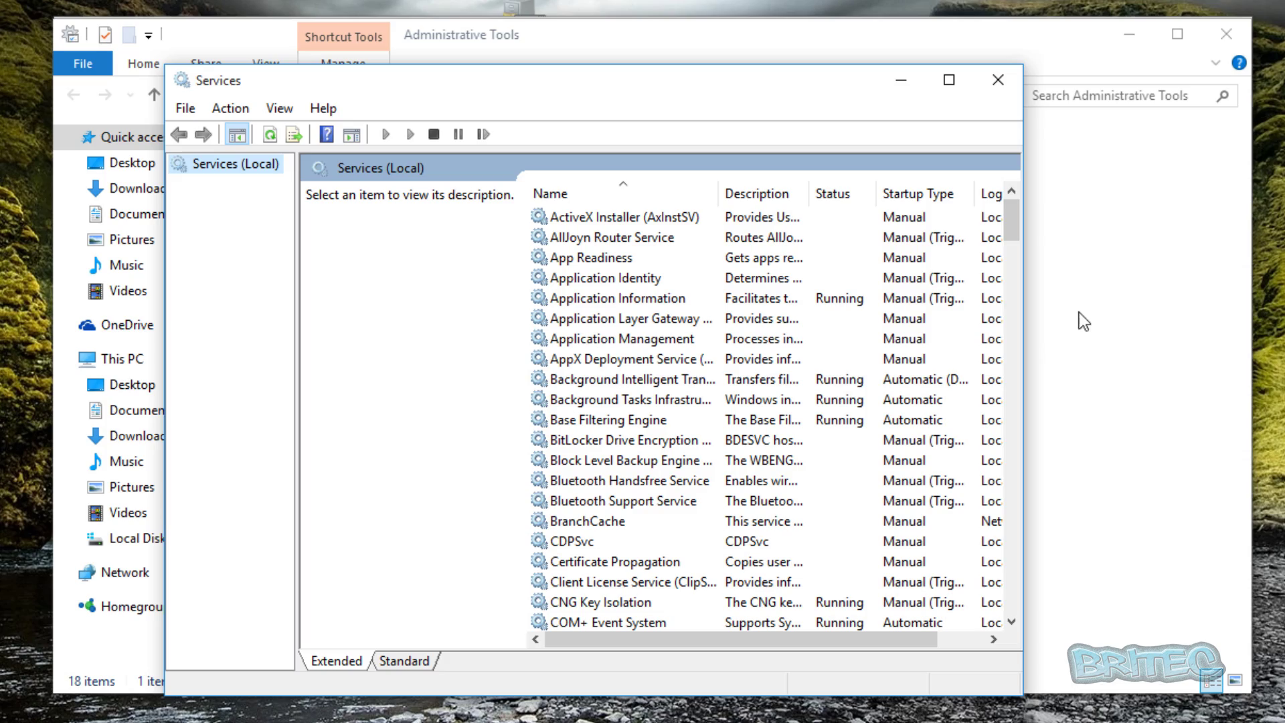
drag(1011, 216, 1019, 569)
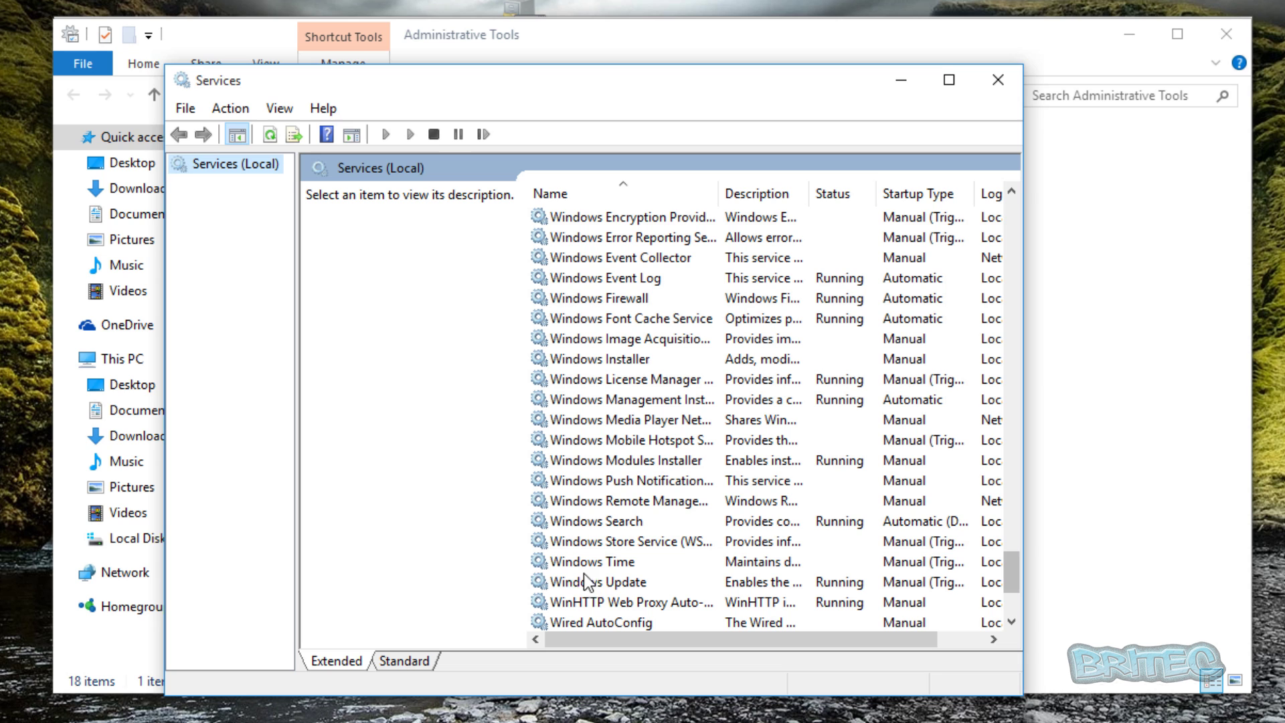
double_click(605, 585)
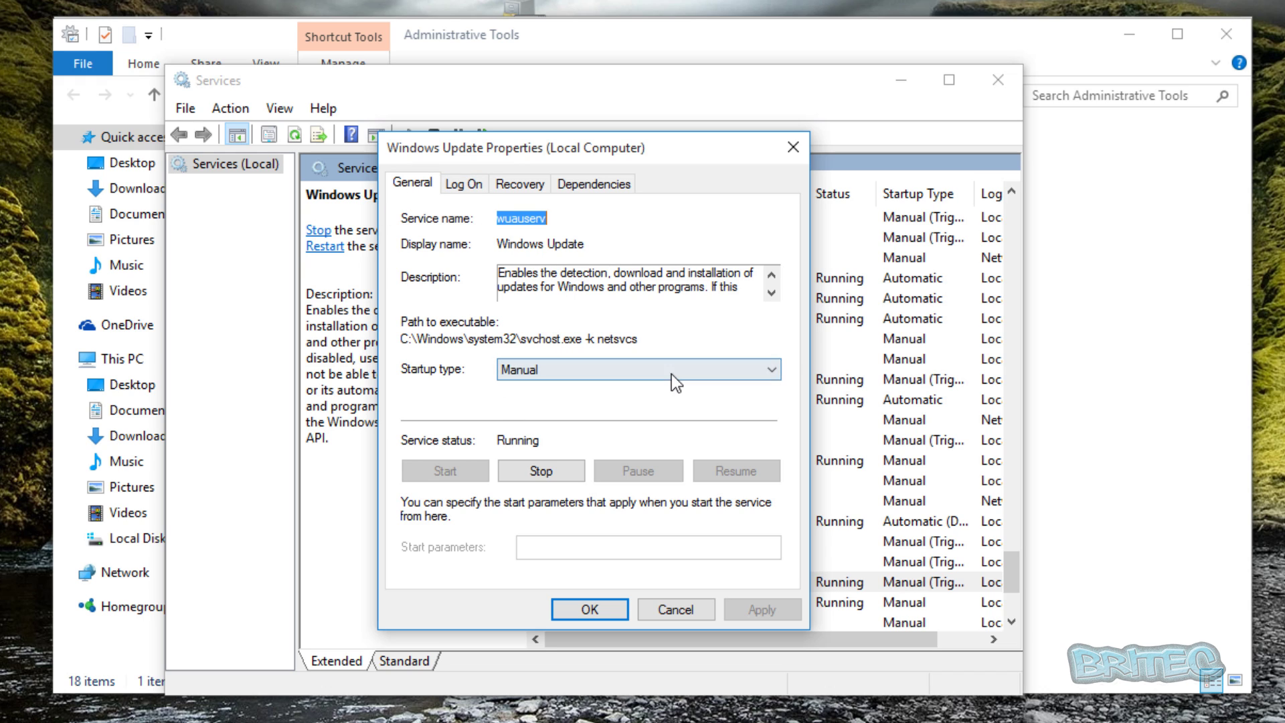
click(695, 372)
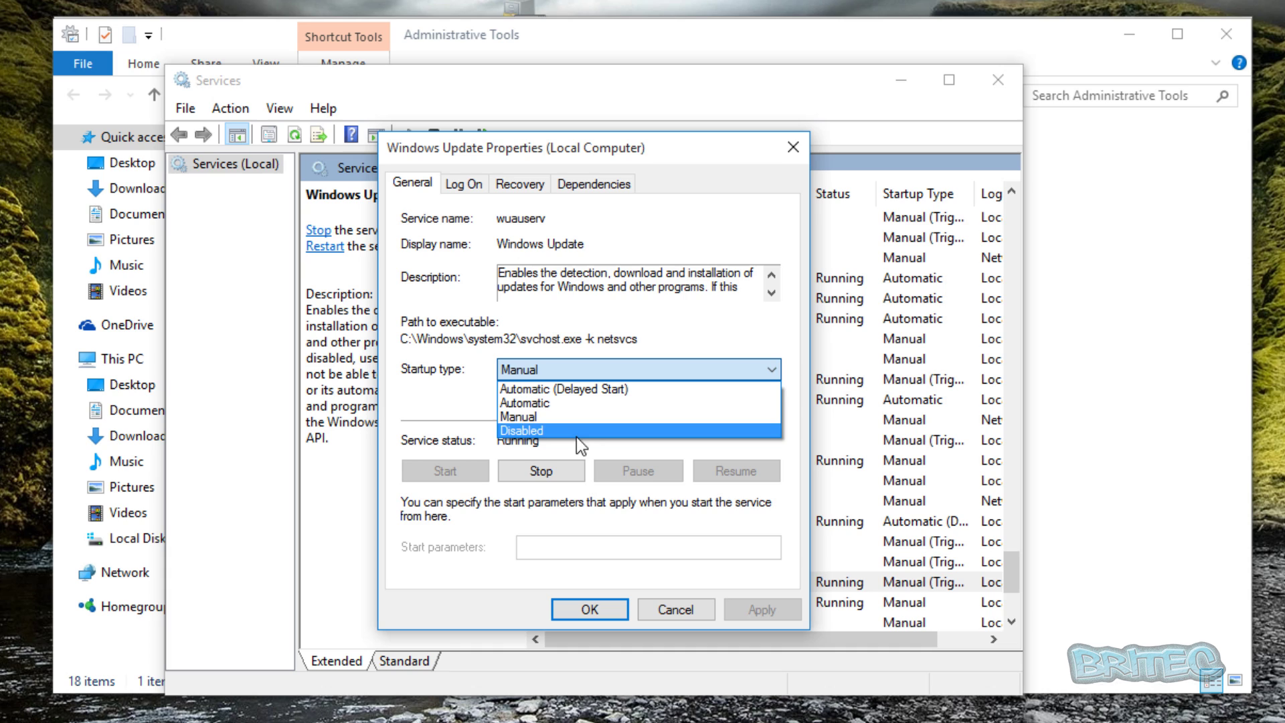
click(561, 431)
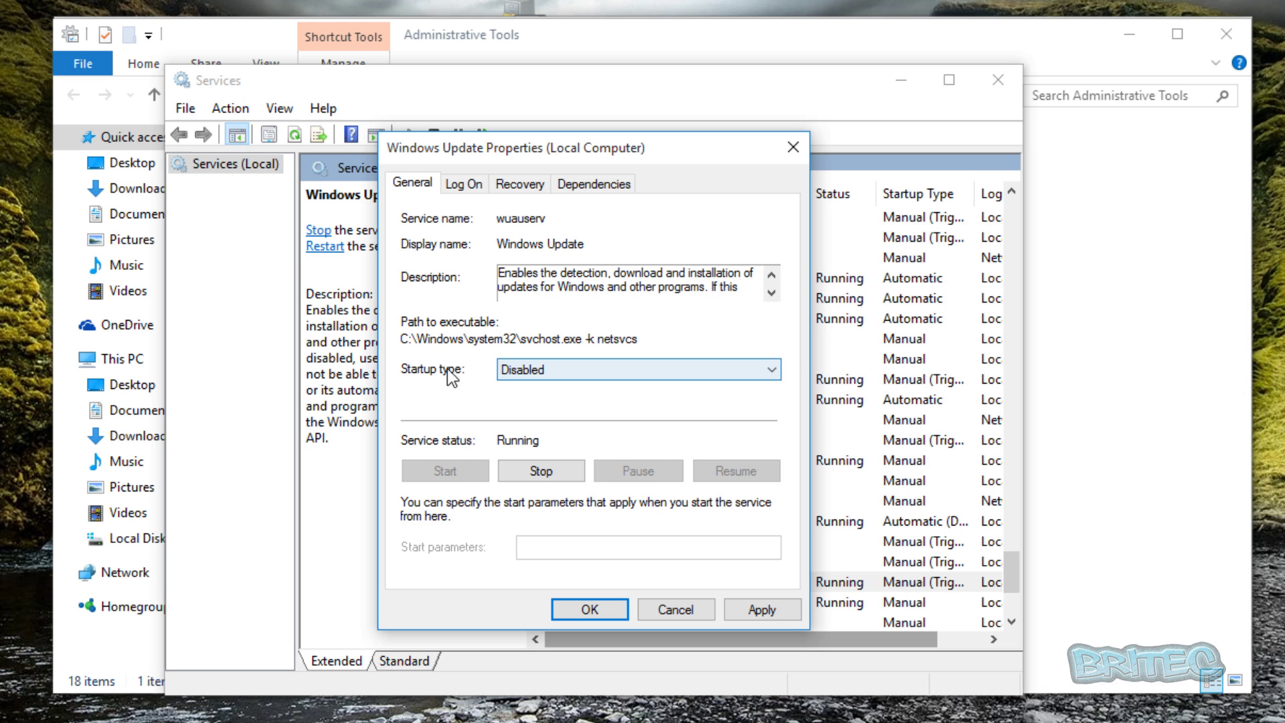
click(762, 611)
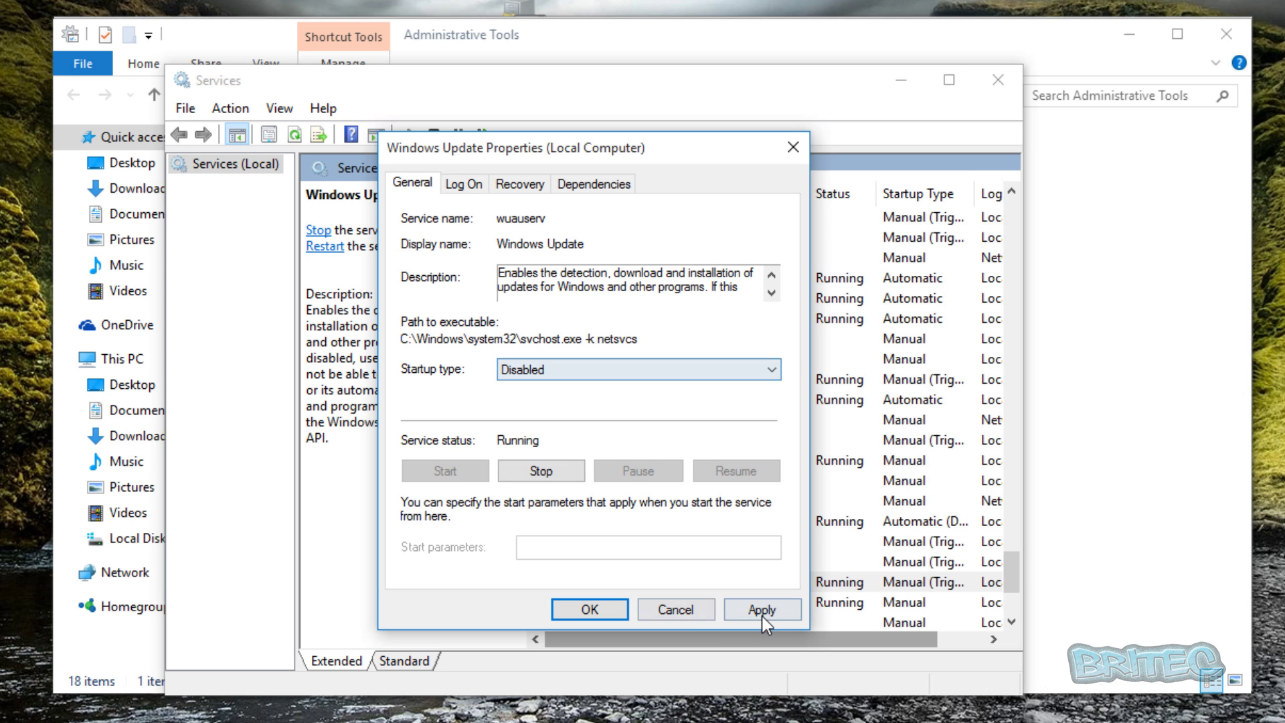
Close the Windows Update properties, Services and Administrative Tools windows.
click(699, 611)
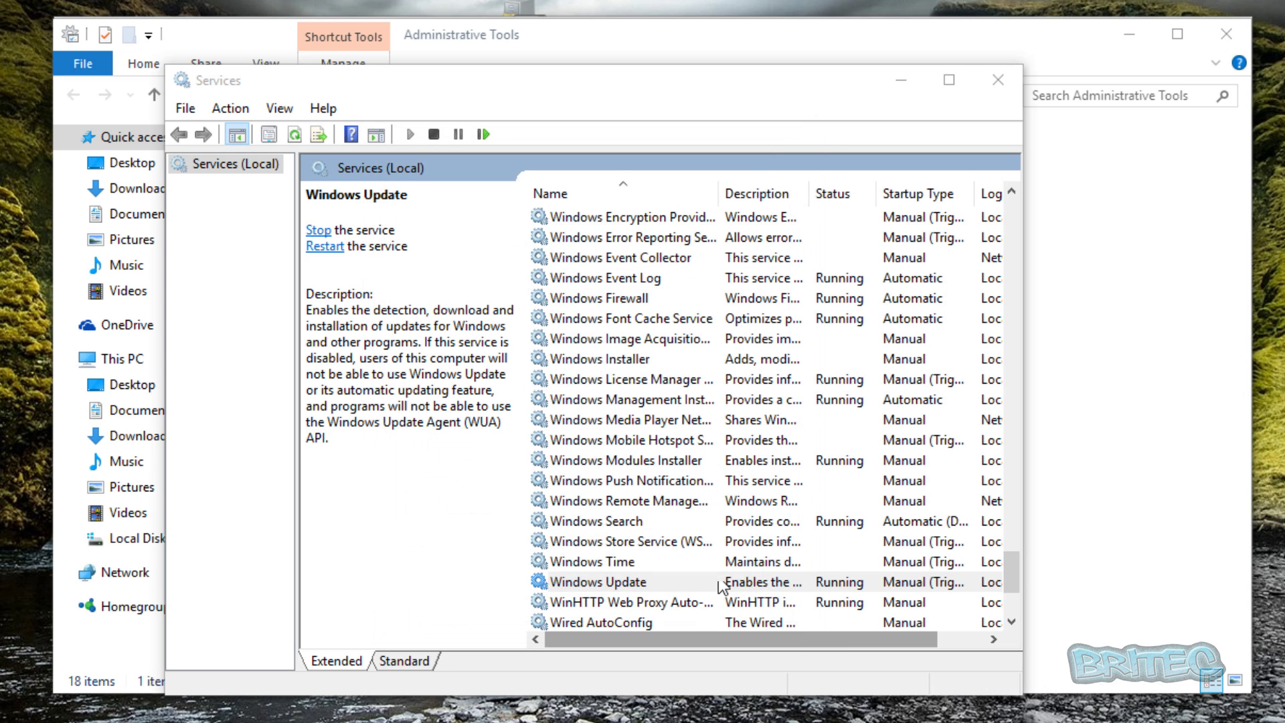
click(1001, 82)
click(1232, 43)
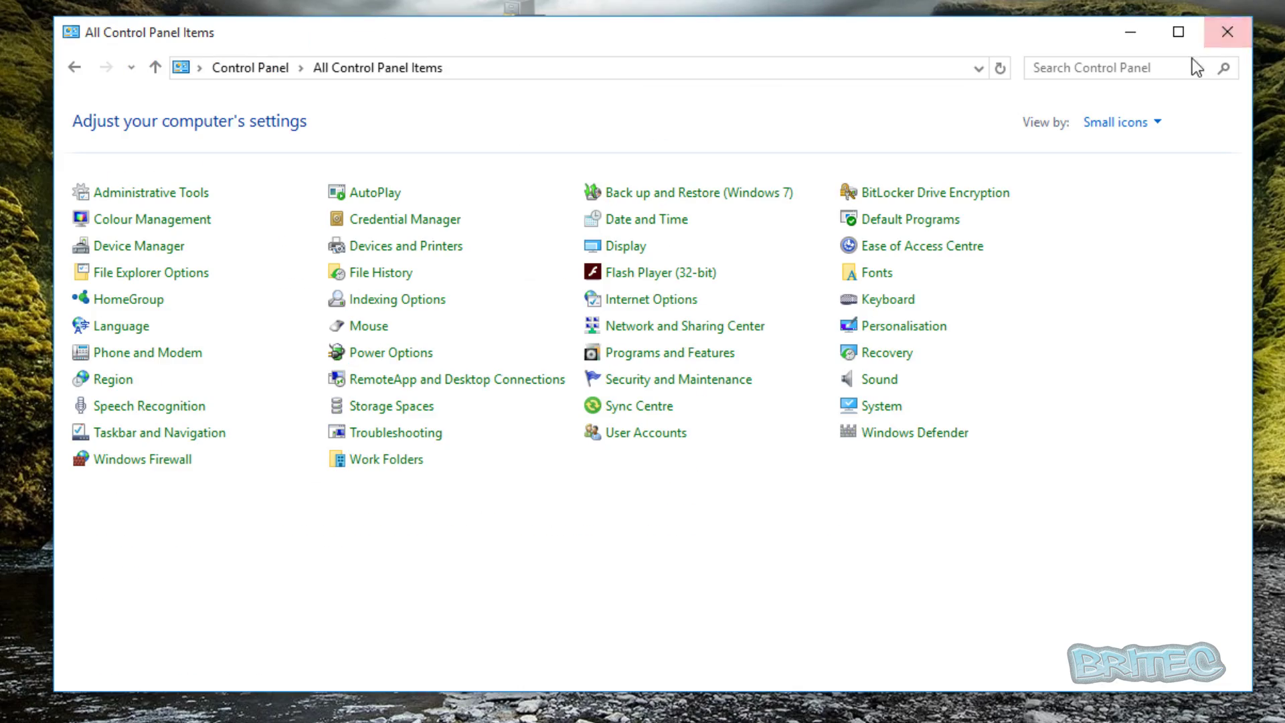
Close Control Panel and go to Settings > Update & security > Advanced options.
click(1225, 39)
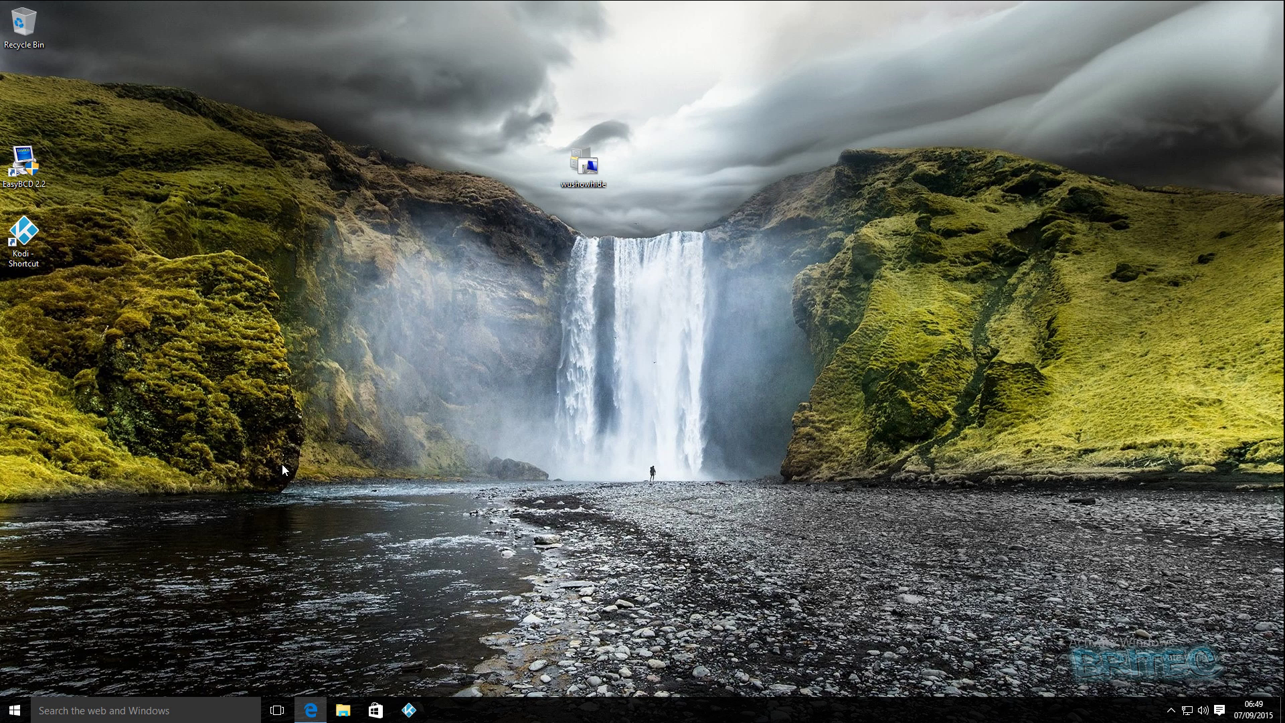
click(15, 712)
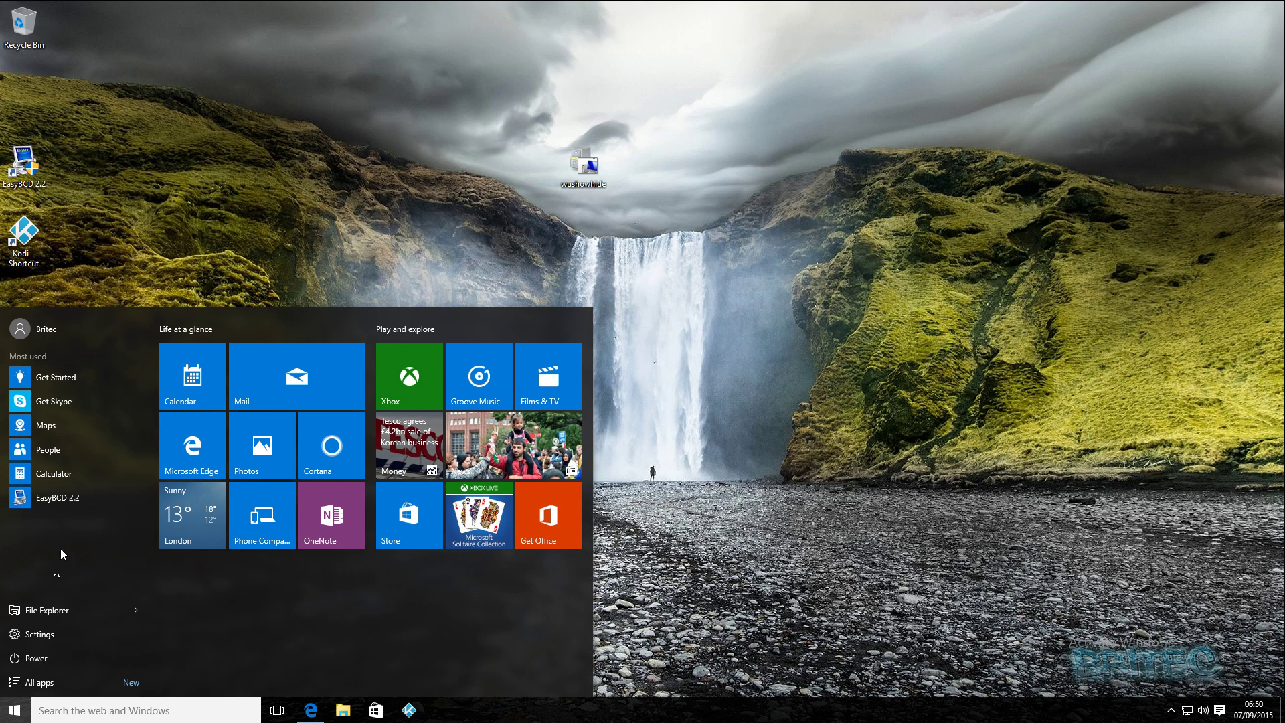
click(45, 638)
click(41, 635)
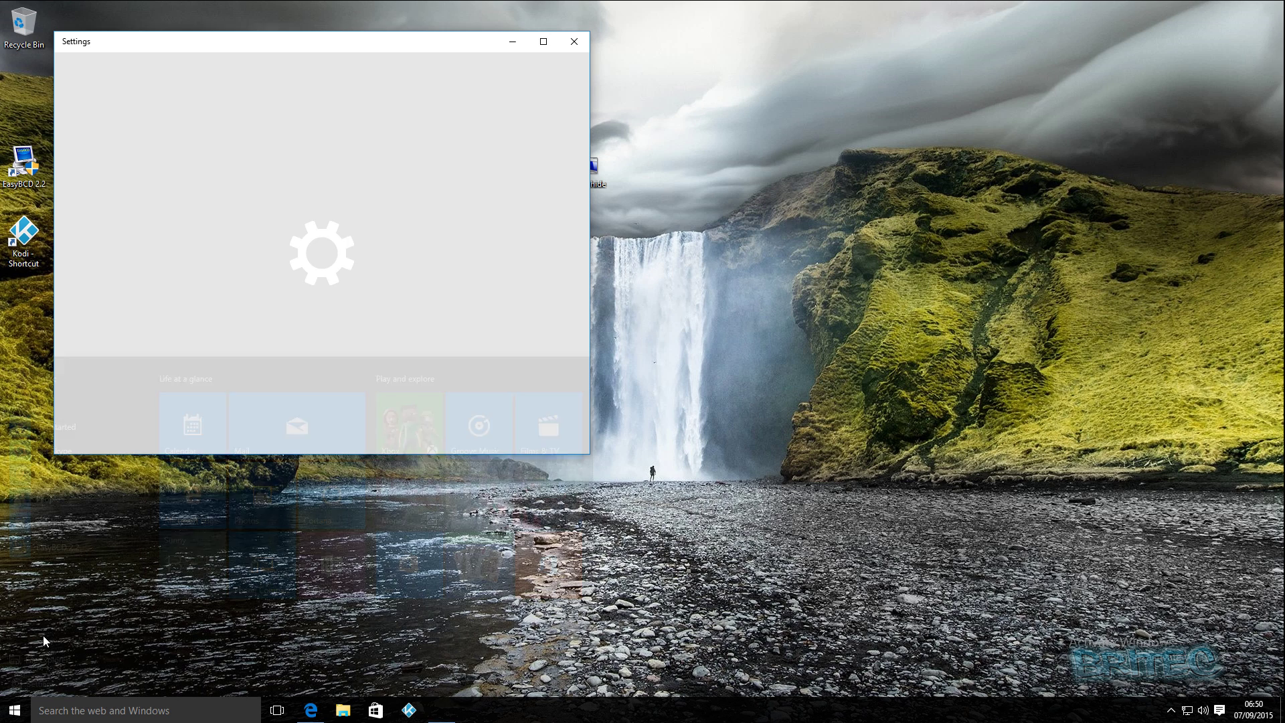
scroll(456, 208, down, 2)
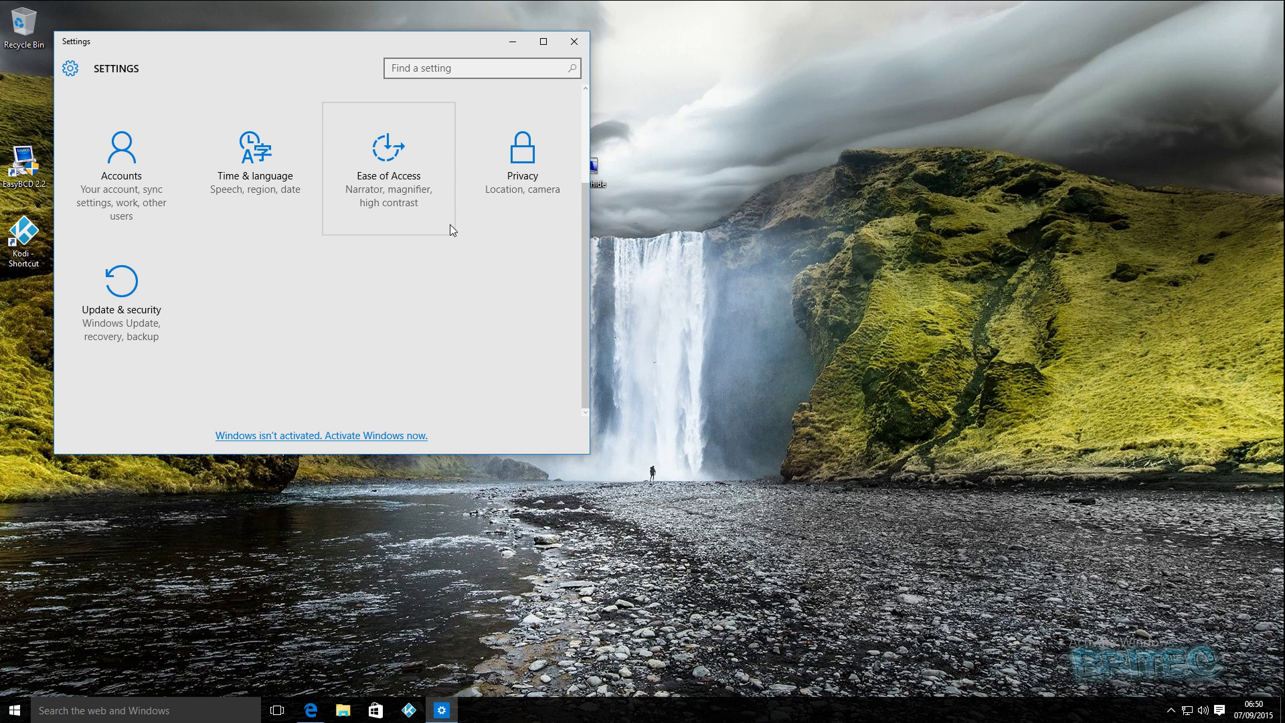
click(112, 287)
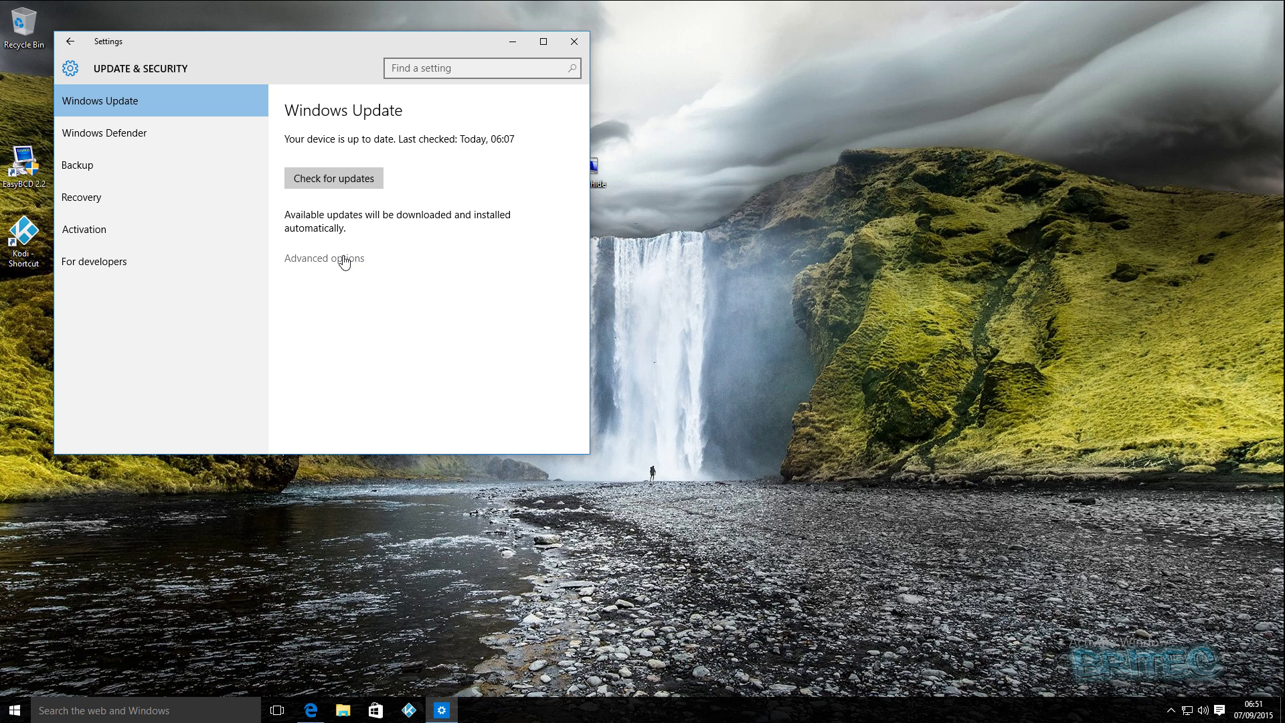
click(338, 261)
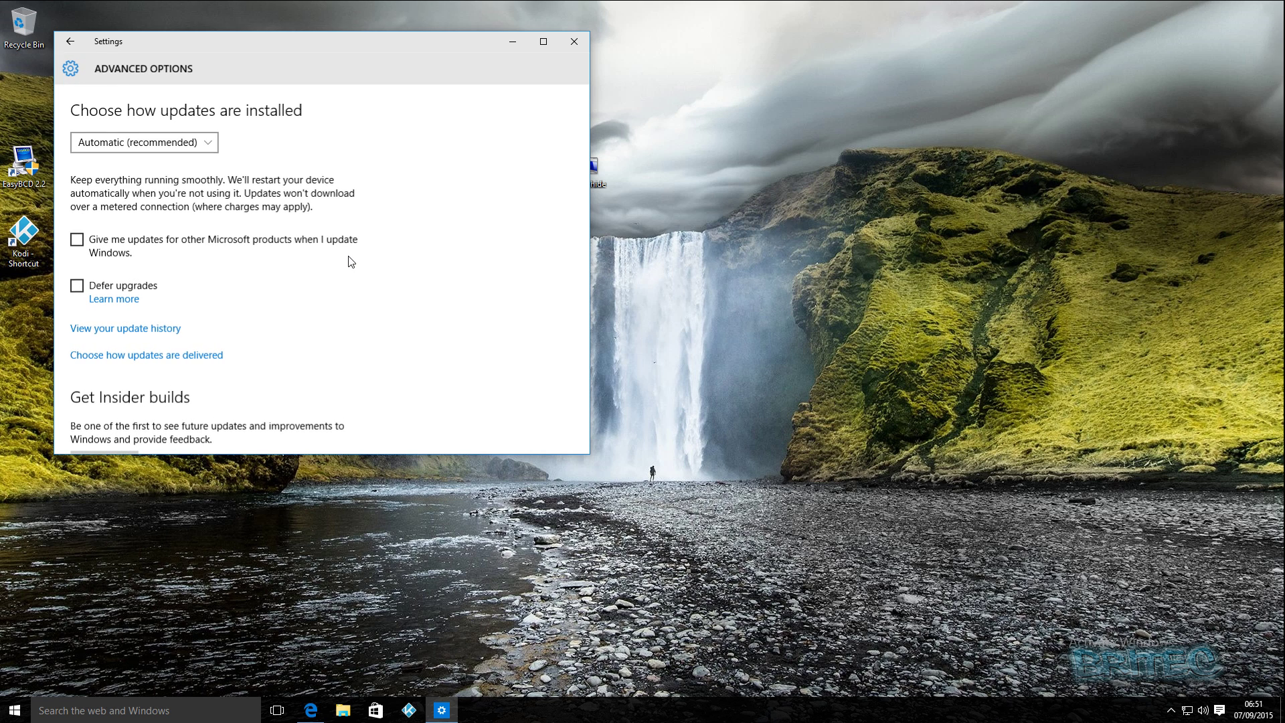
Follow Learn more under Defer upgrades, then close the resulting Bing search tab.
click(124, 301)
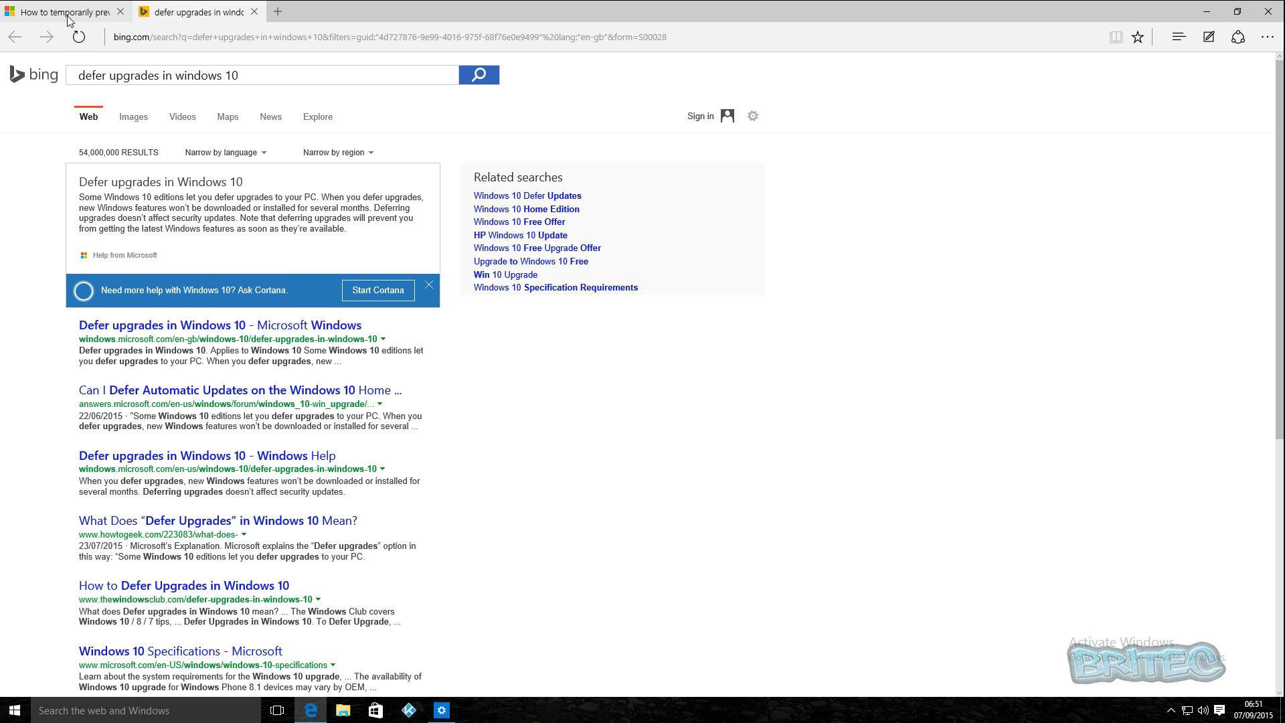
click(254, 11)
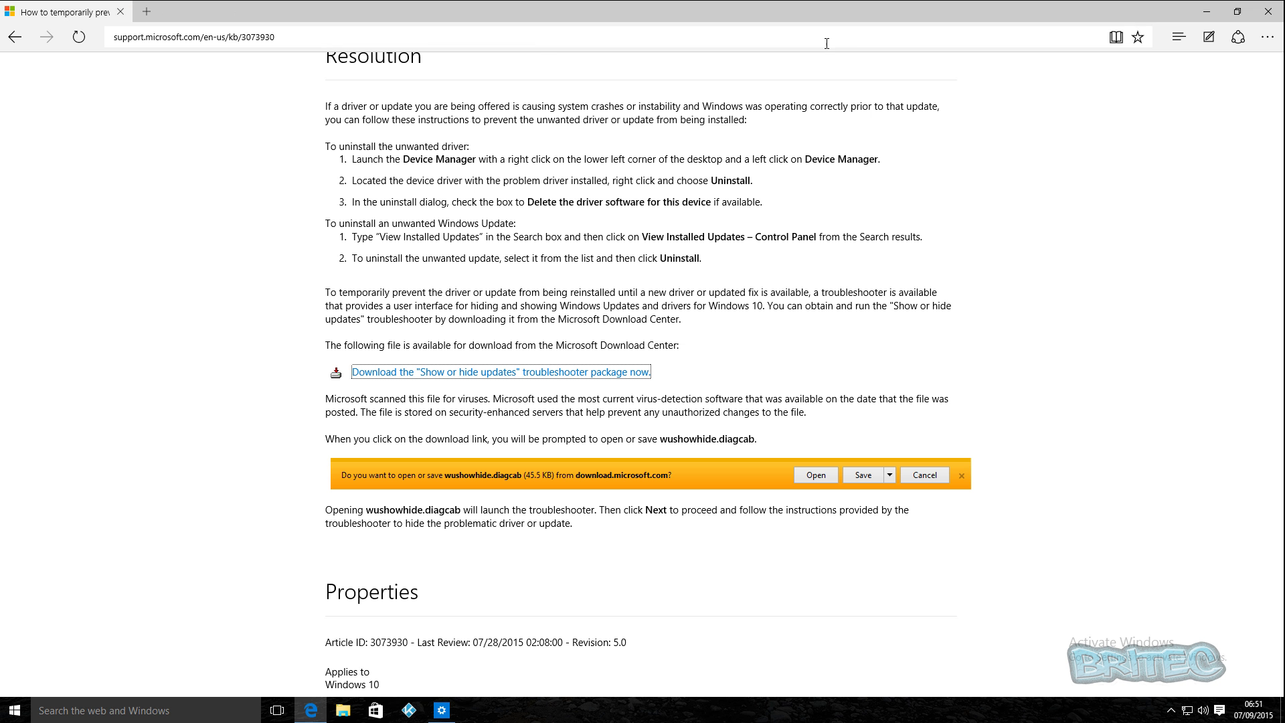
Minimize Edge and toggle Defer upgrades on and back off.
click(1206, 12)
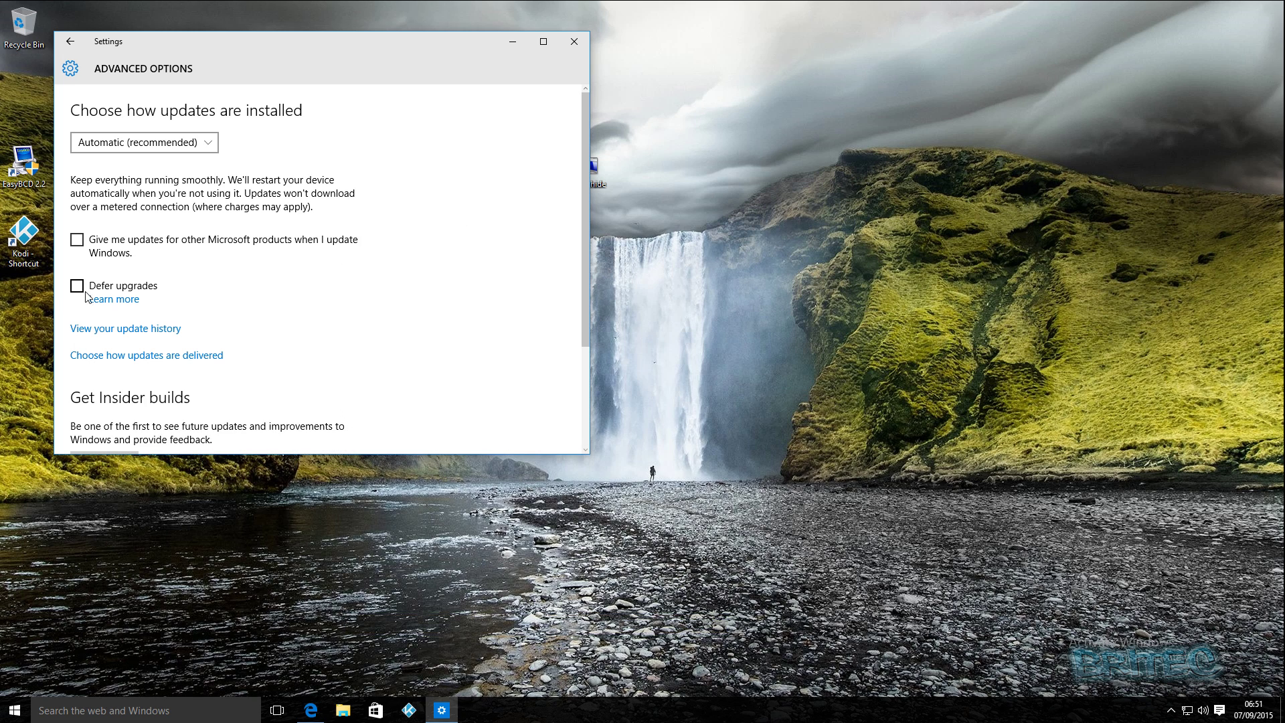
click(77, 289)
click(77, 287)
Switch update installation to Notify to schedule restart, then back to Automatic (recommended).
click(213, 143)
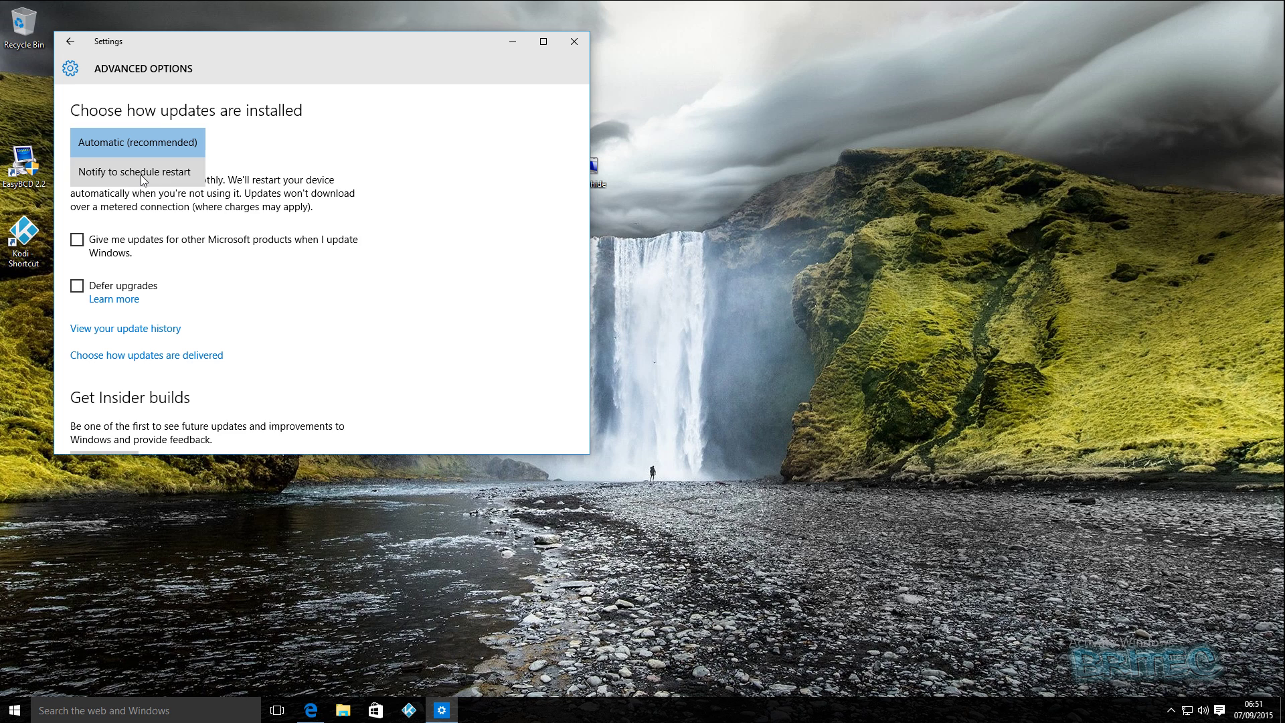
click(142, 175)
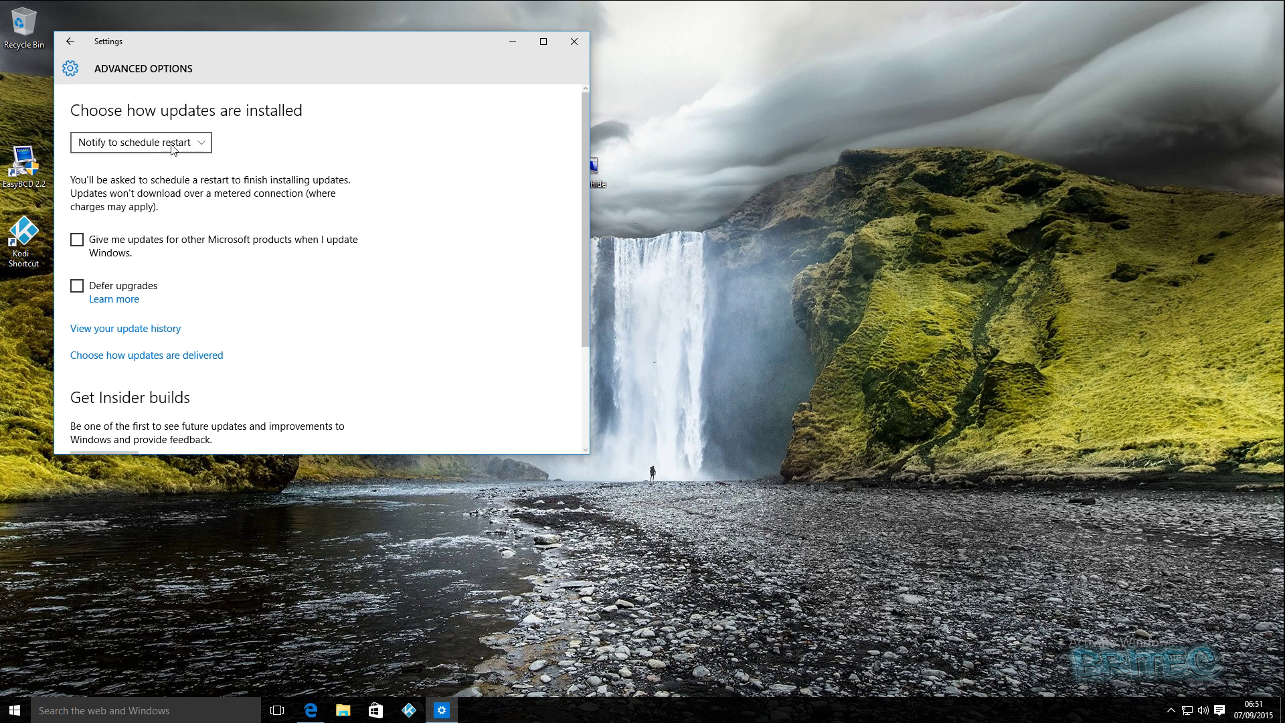
click(208, 142)
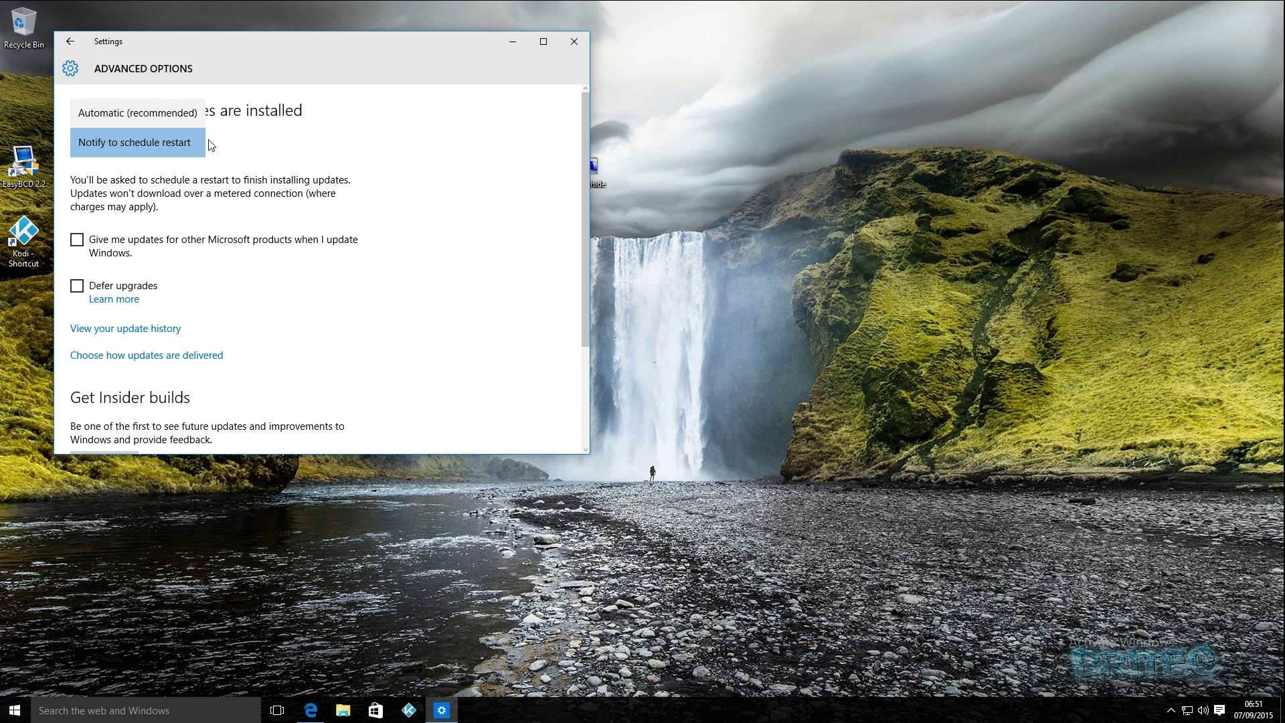
click(158, 114)
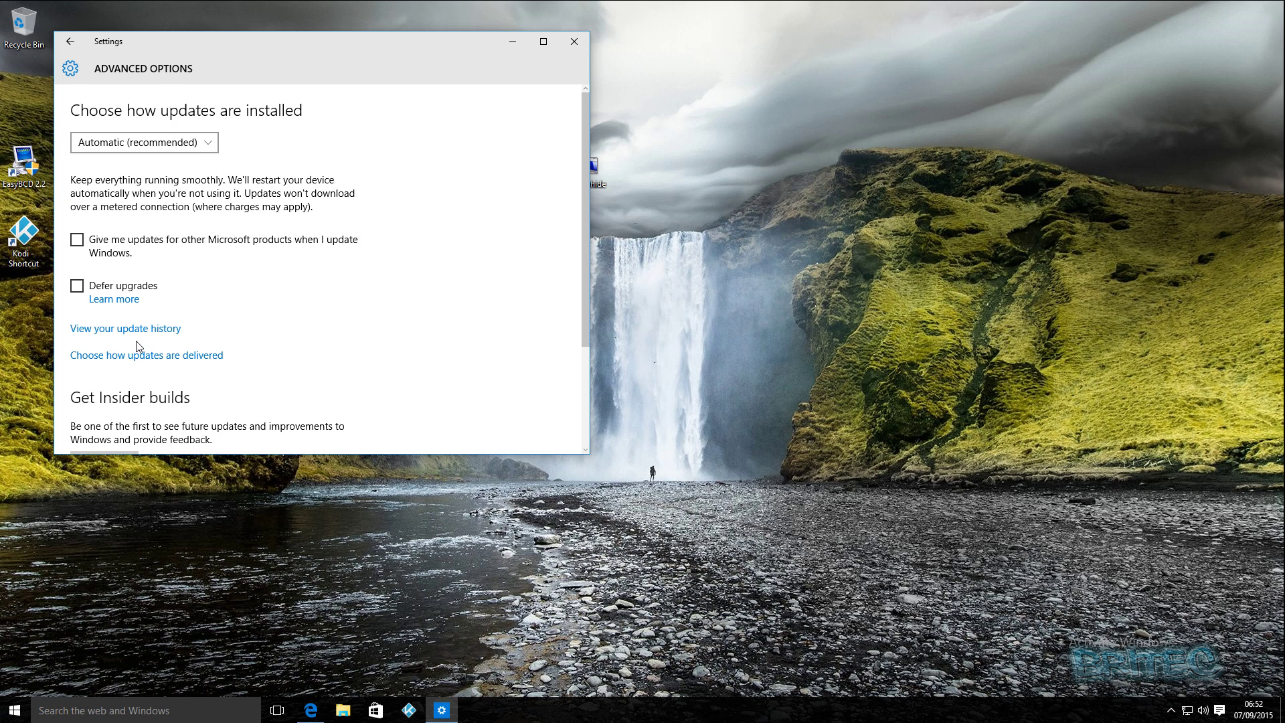
Close Settings and launch gpedit.msc from the taskbar search.
click(575, 42)
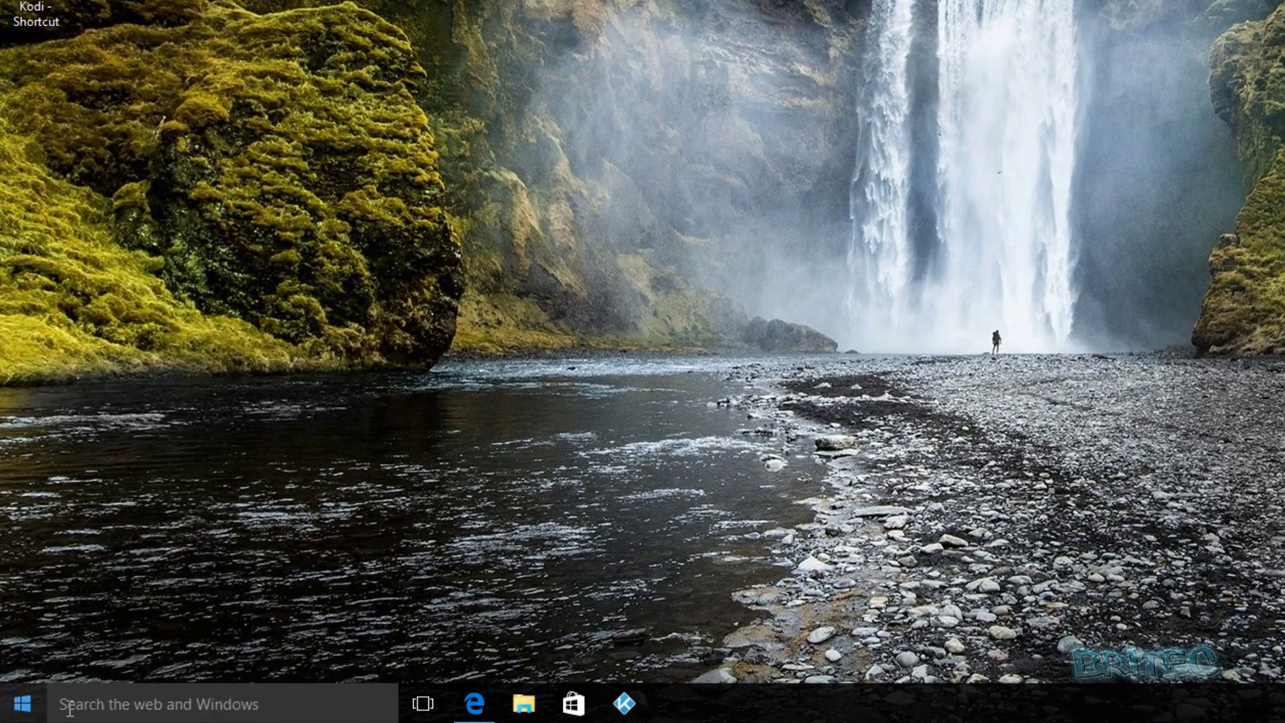
click(70, 710)
text(g)
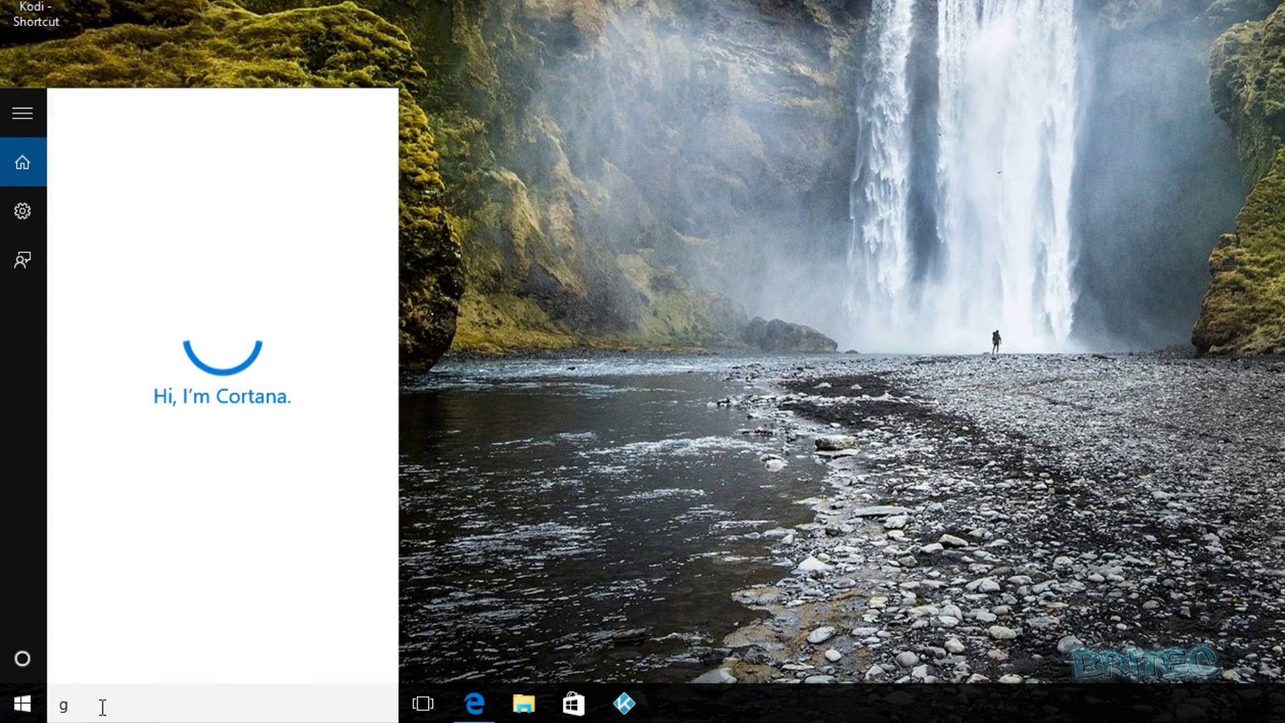
text(pedit.)
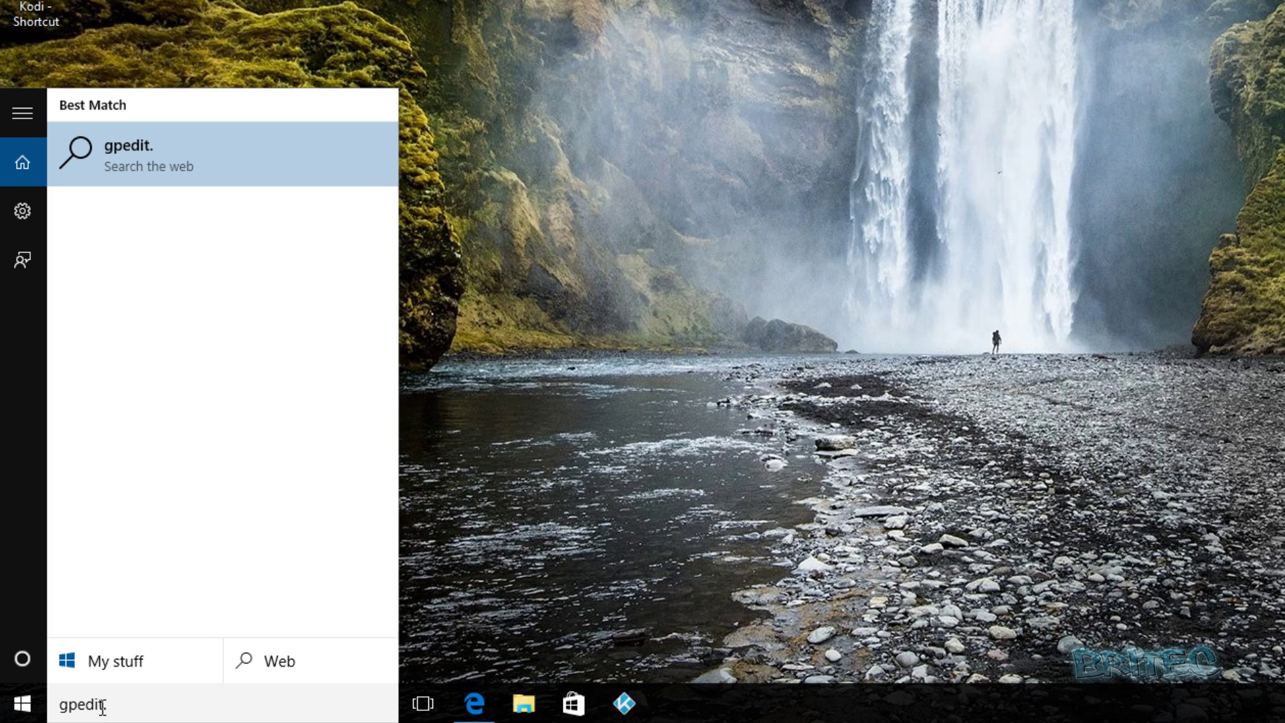
text(msc)
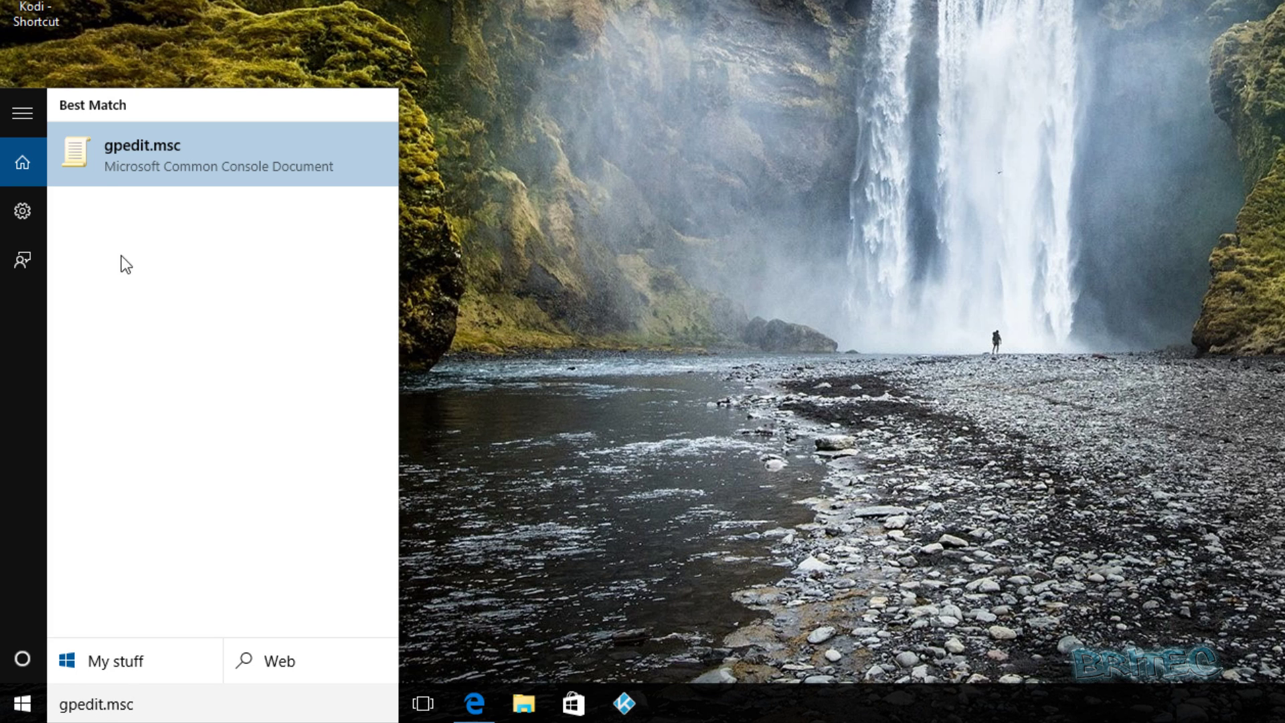
click(122, 154)
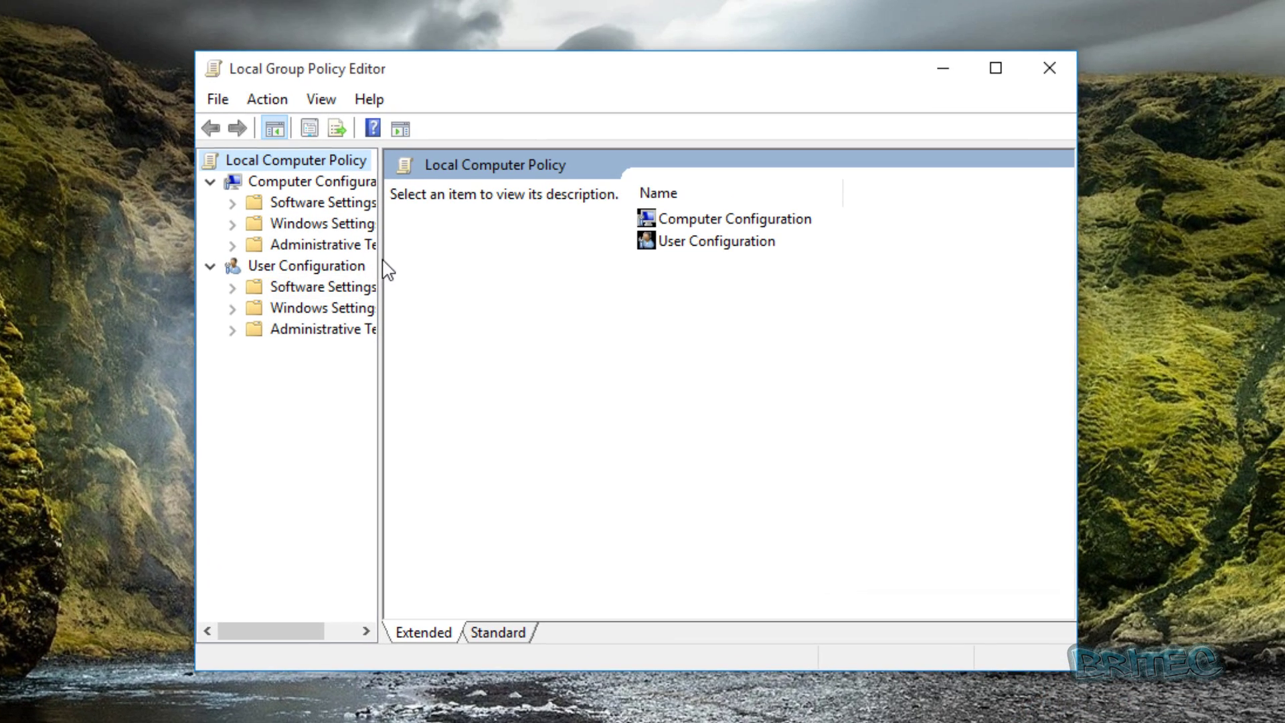
Widen the tree and expand Computer Configuration > Administrative Templates > Windows Components > Windows Update.
drag(380, 268, 454, 269)
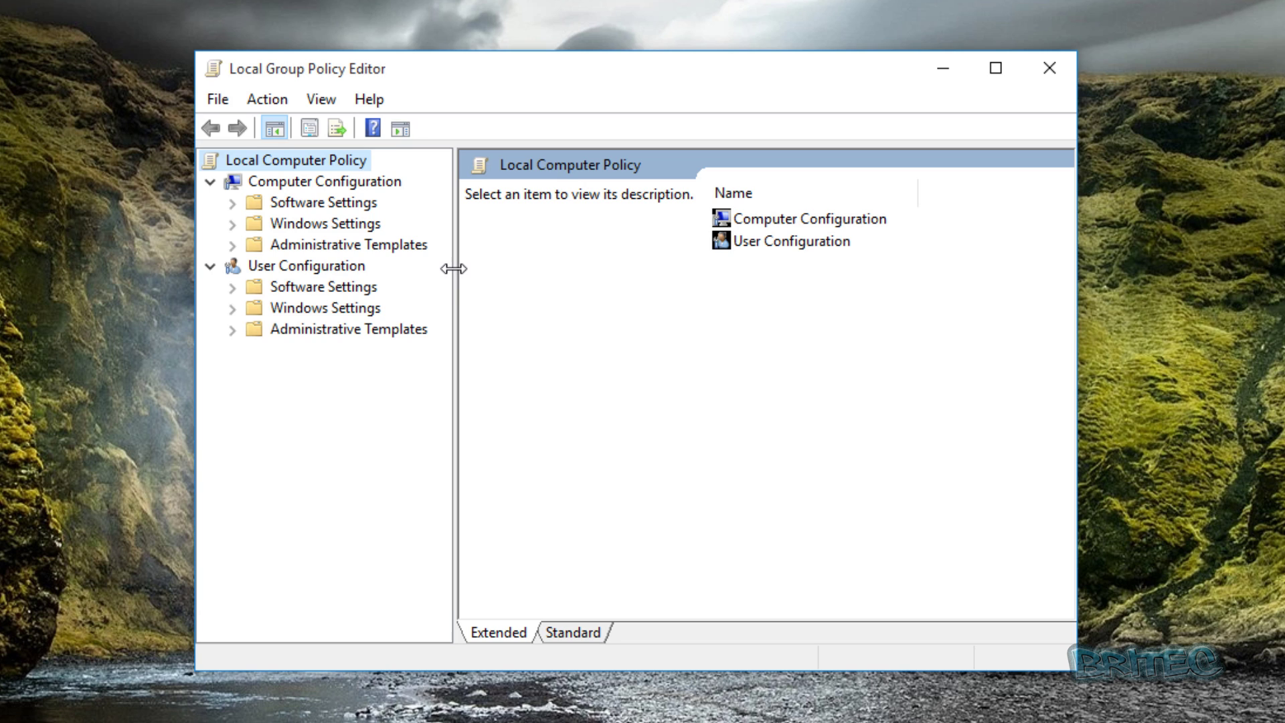
click(304, 186)
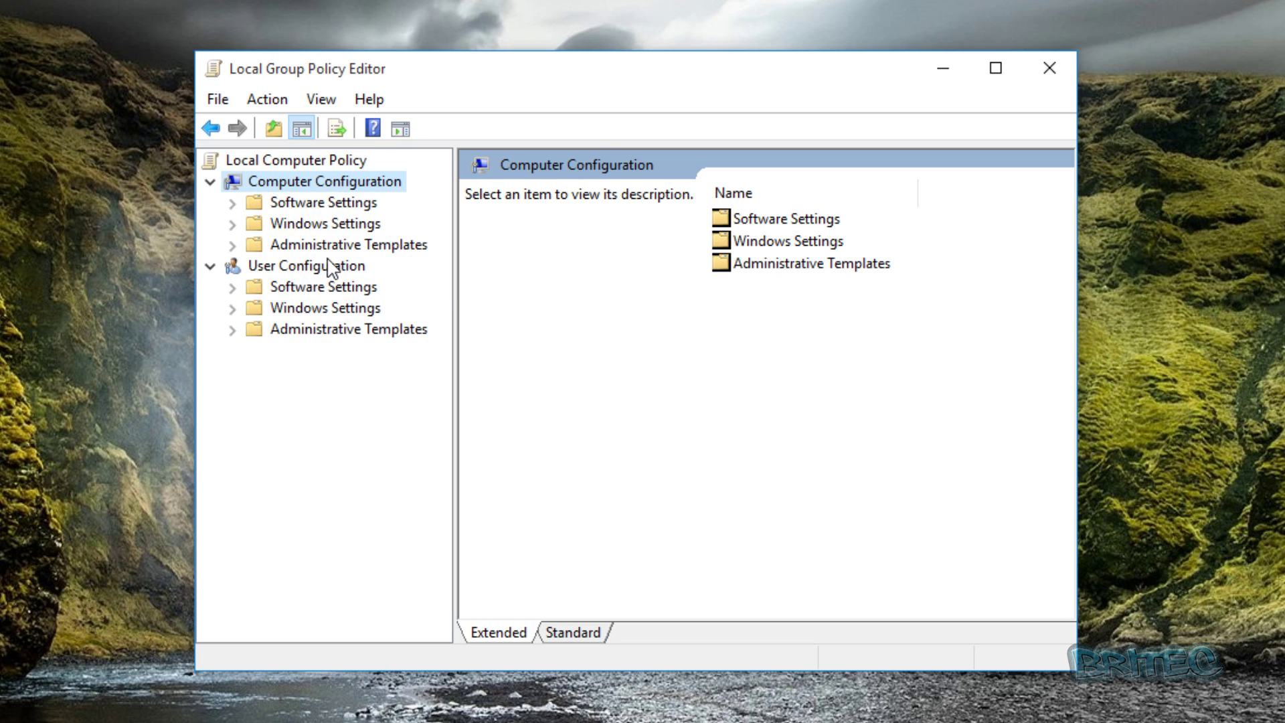
click(322, 246)
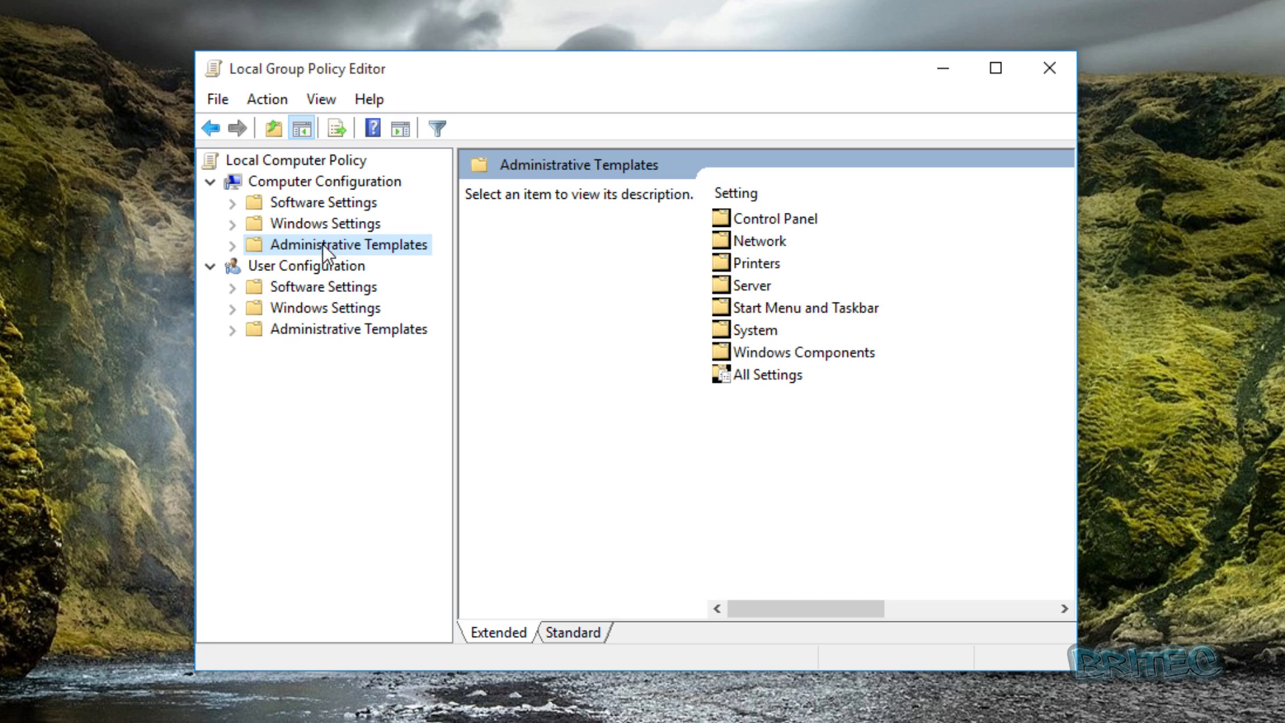
click(233, 246)
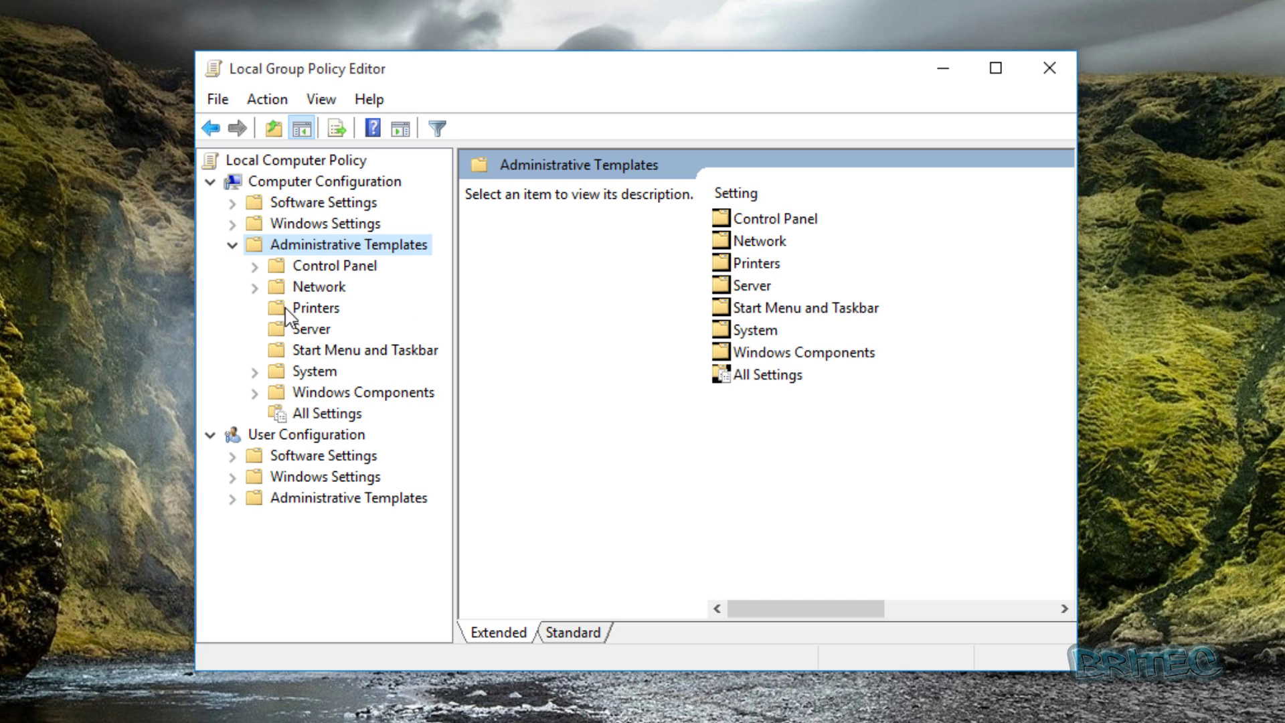
click(337, 394)
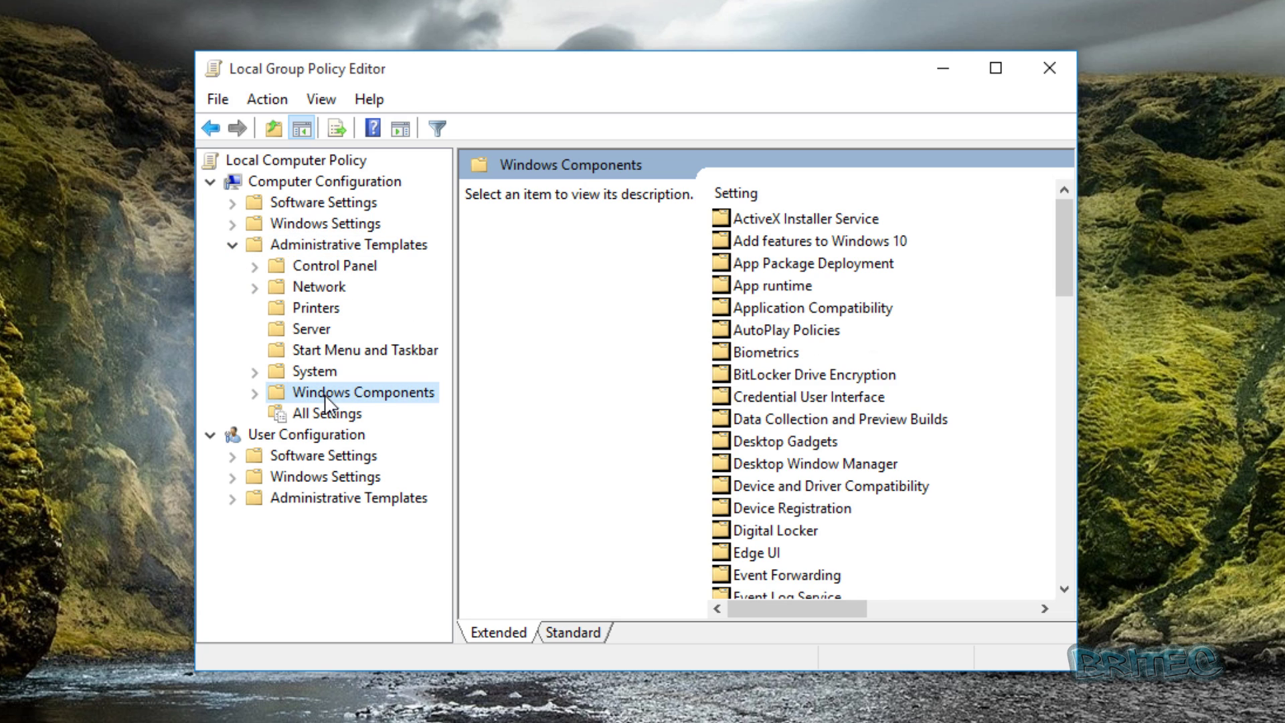
click(255, 394)
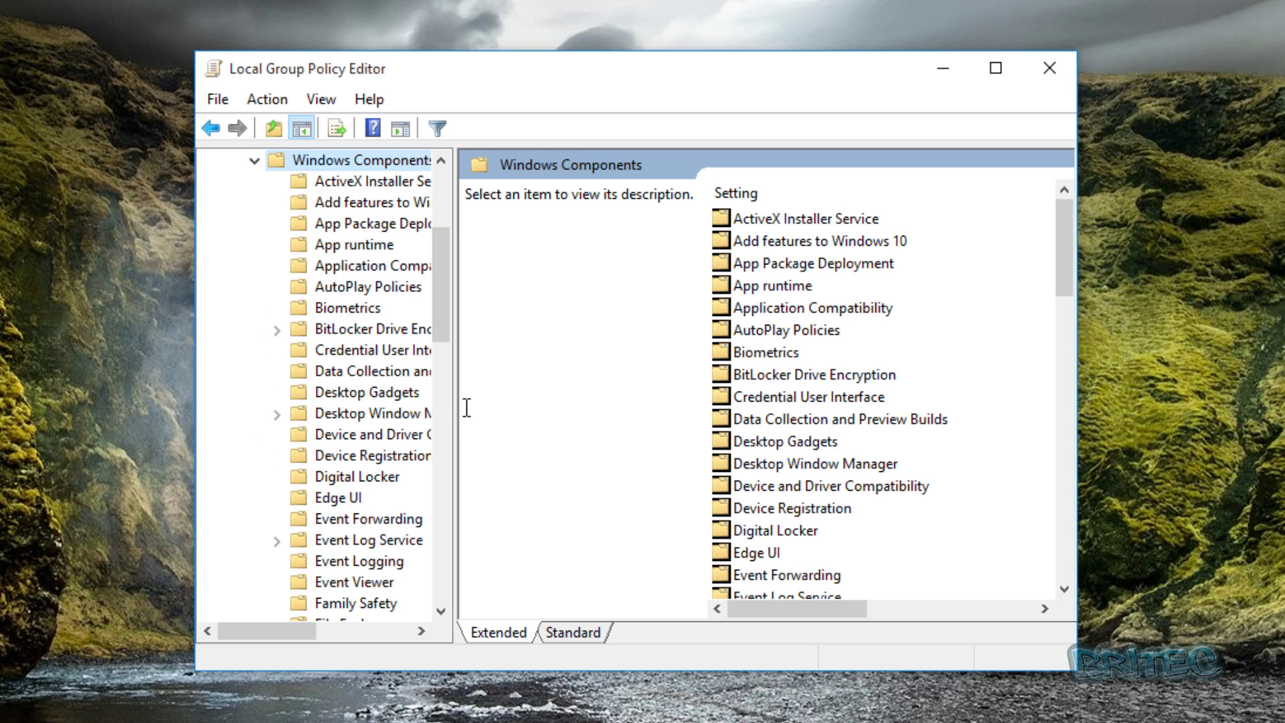
drag(454, 410, 567, 409)
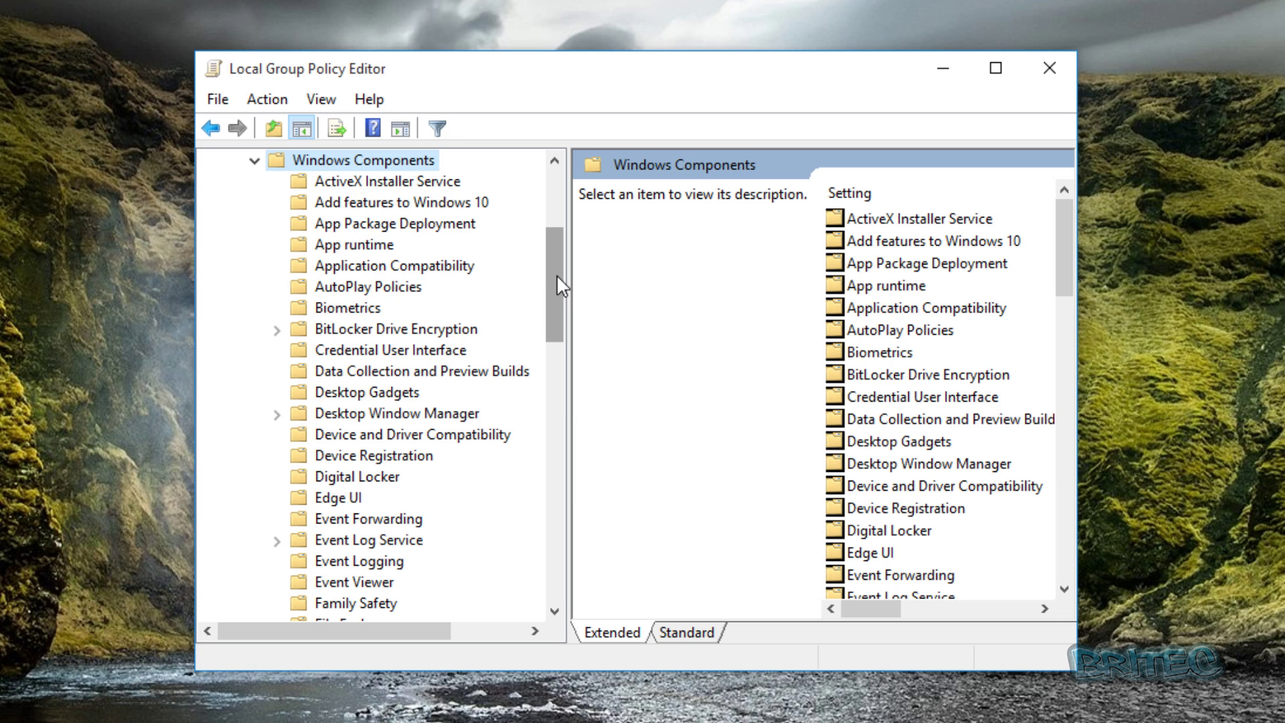
drag(556, 274, 556, 504)
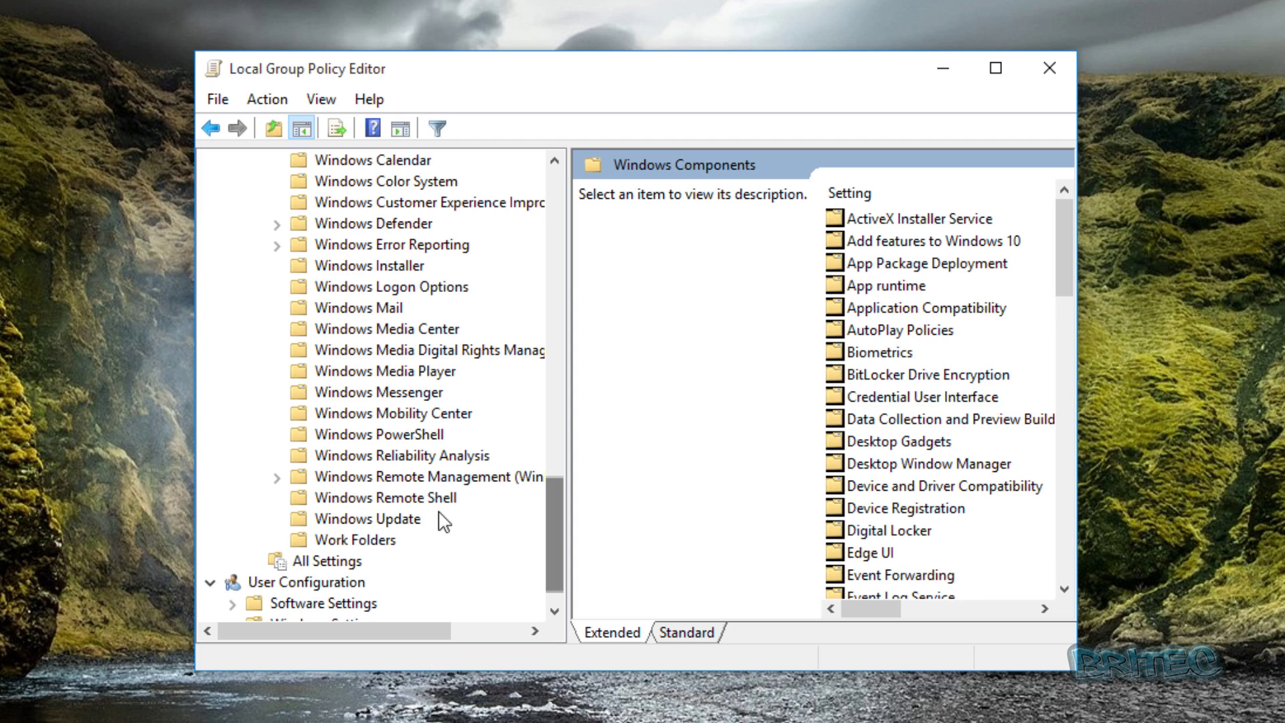
click(402, 520)
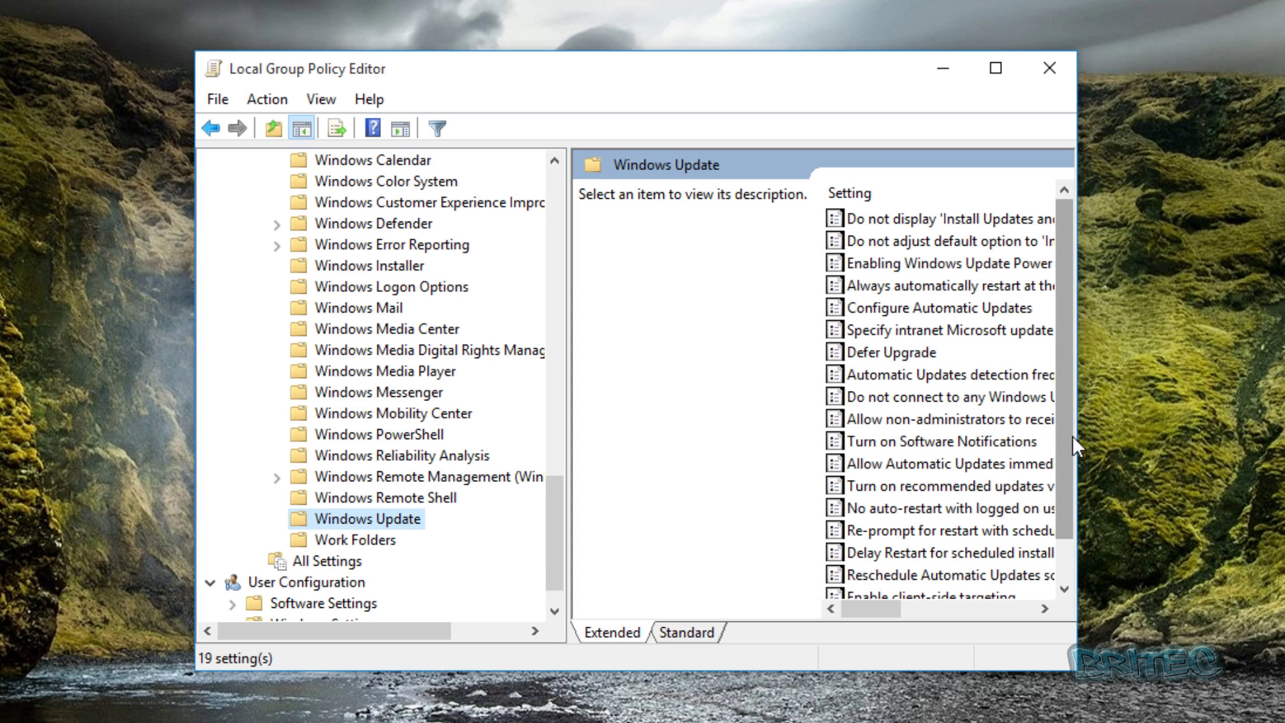
Widen the editor, review Defer Upgrade and close it unchanged, then select Configure Automatic Updates.
drag(1074, 436, 1284, 442)
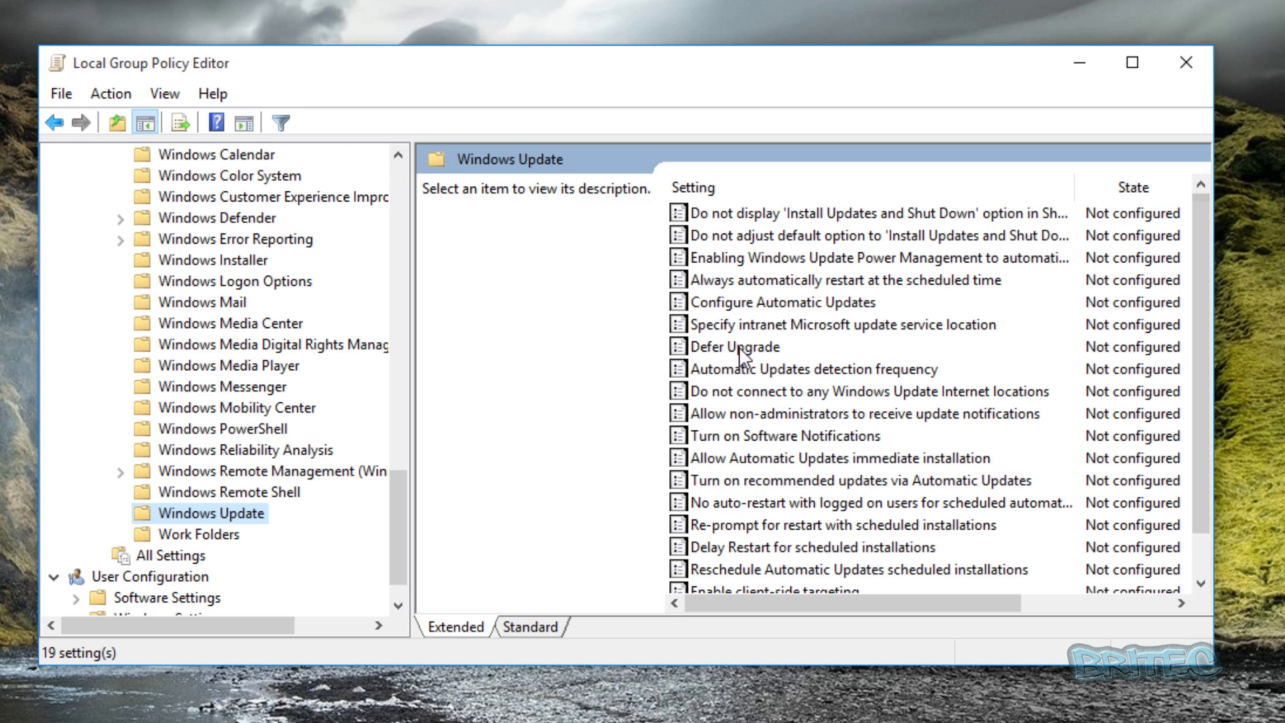
click(739, 347)
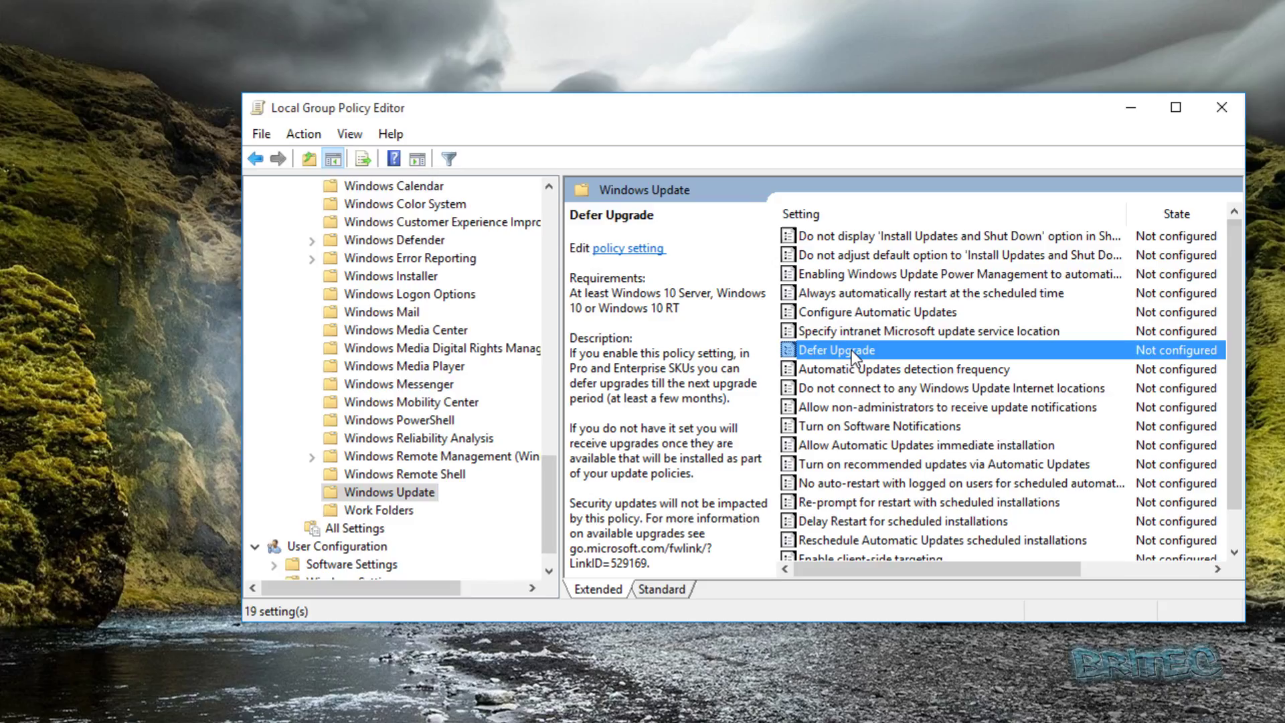
double_click(764, 347)
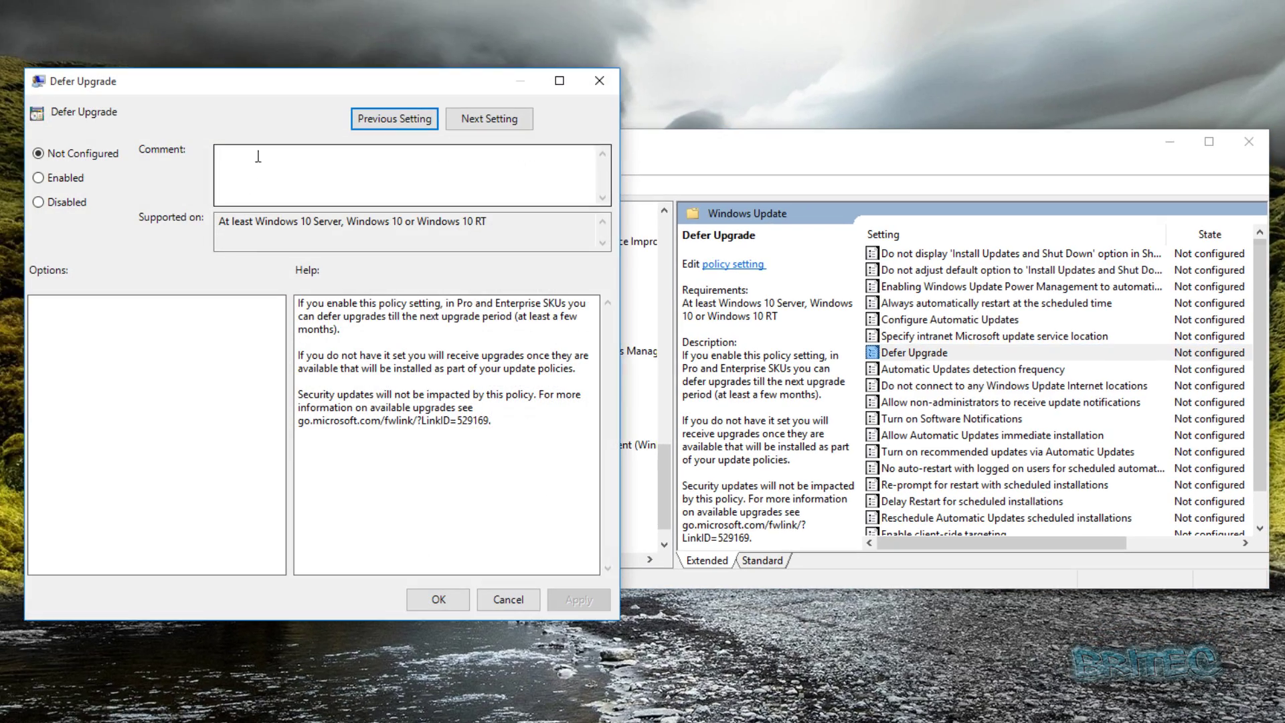
drag(320, 90, 467, 93)
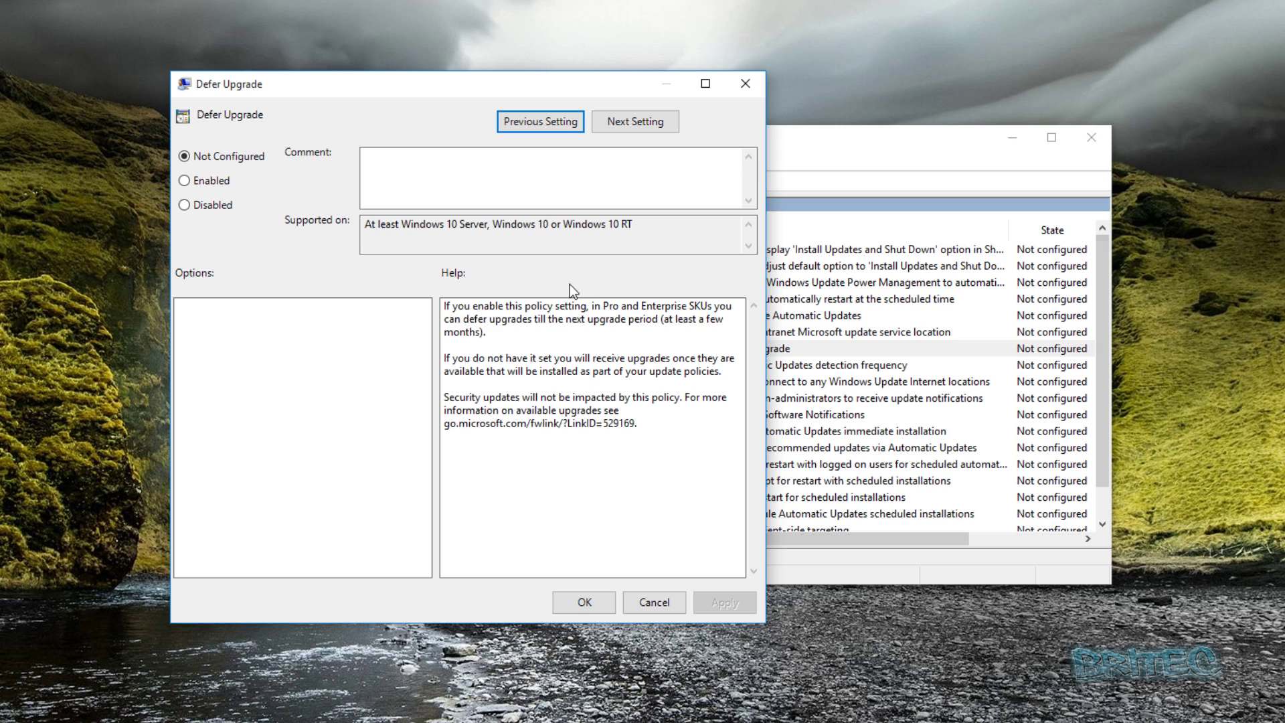
click(753, 79)
click(777, 365)
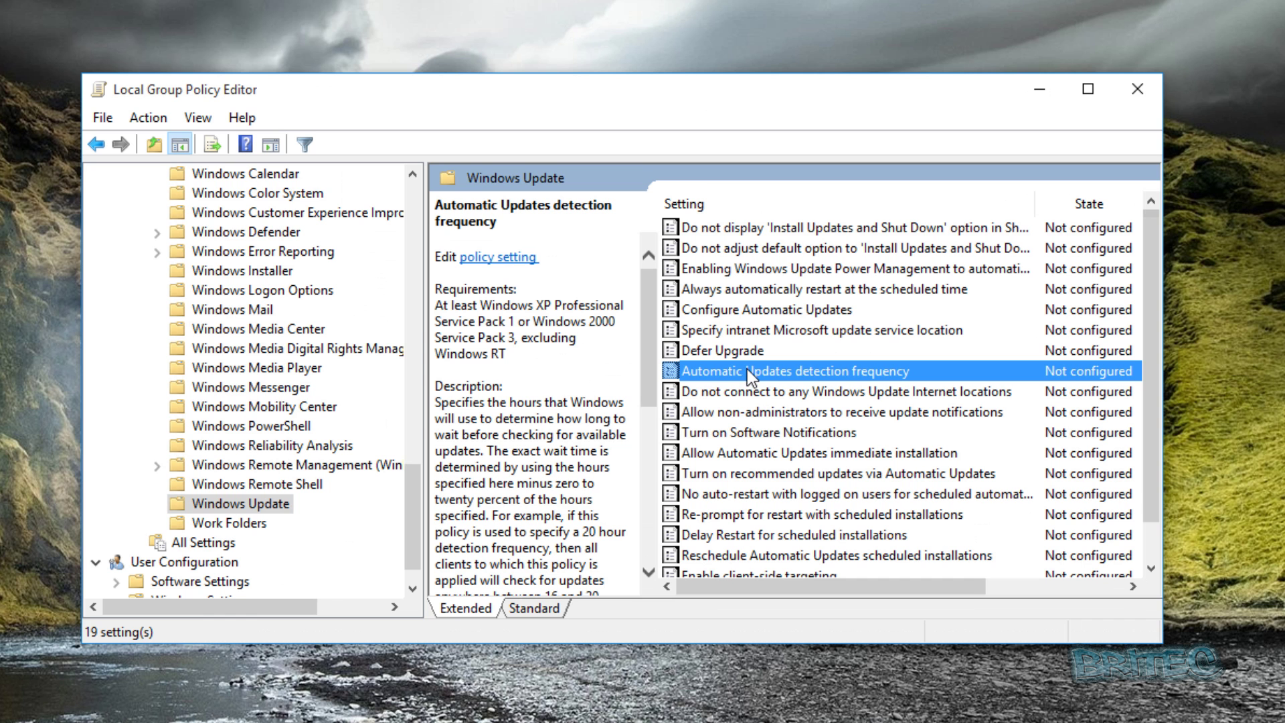
click(748, 312)
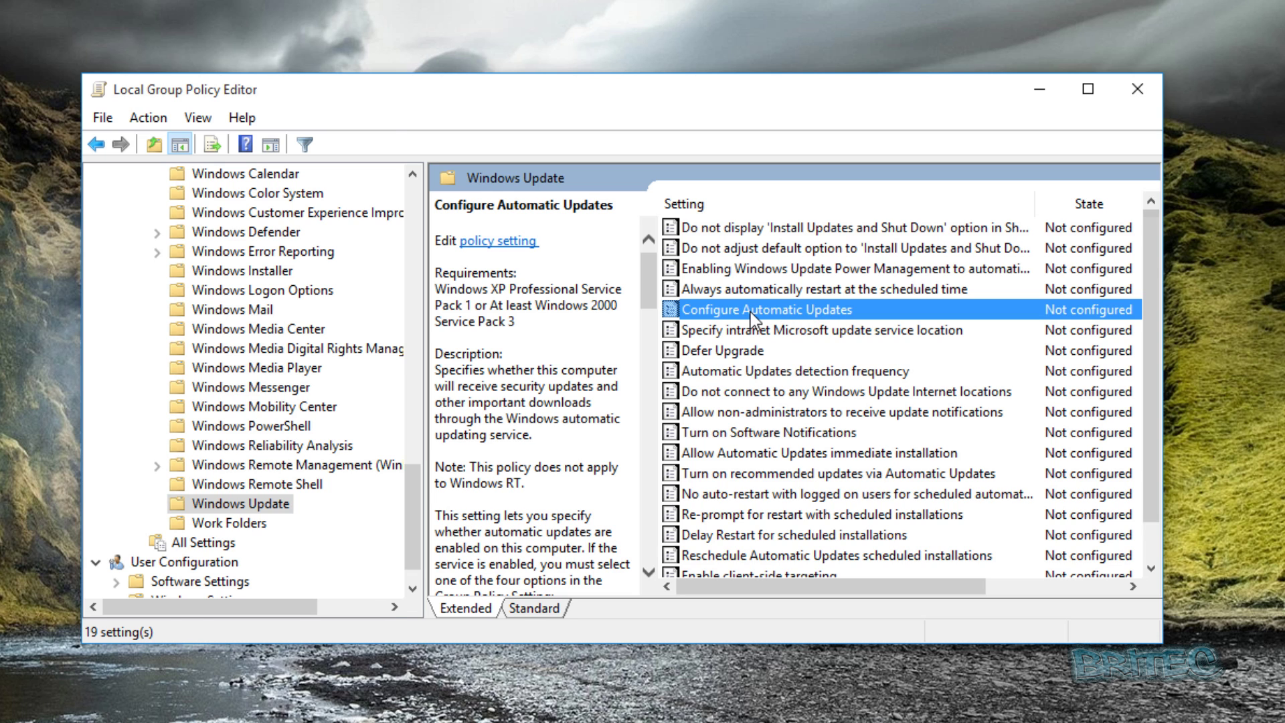
Enable Configure Automatic Updates with mode '2 - Notify for download and notify for install'.
double_click(750, 312)
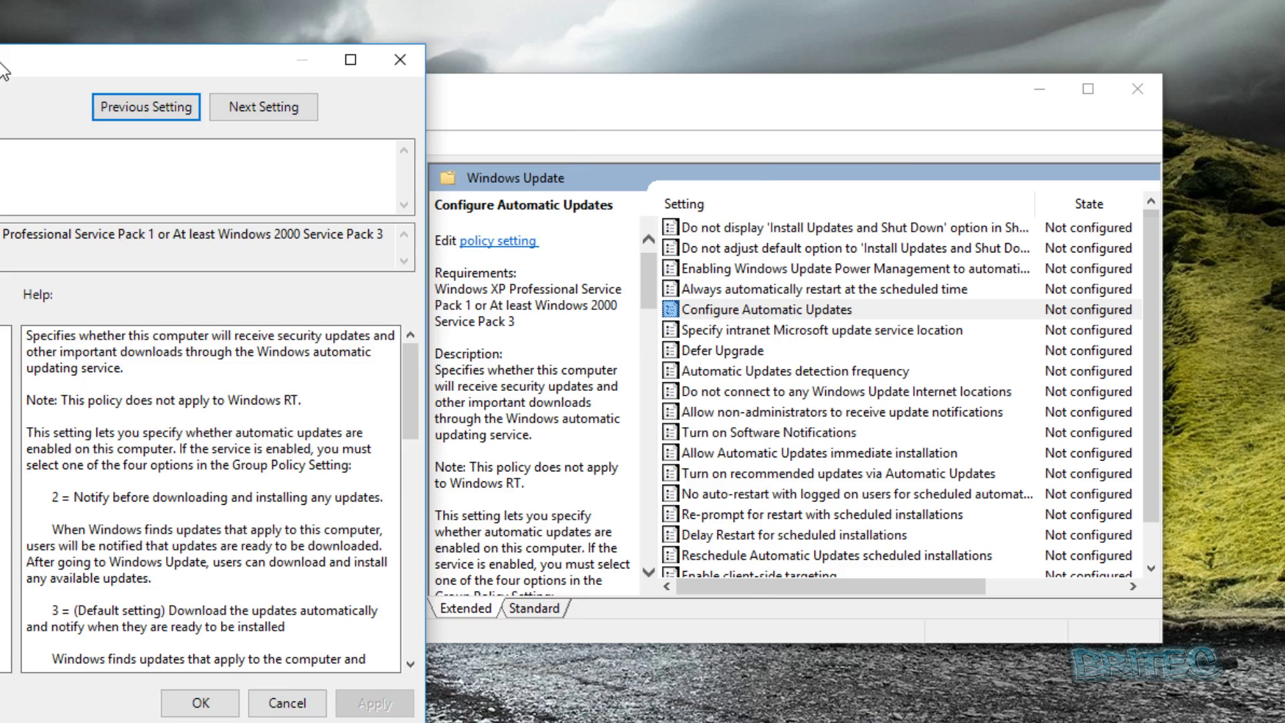
drag(4, 69, 484, 51)
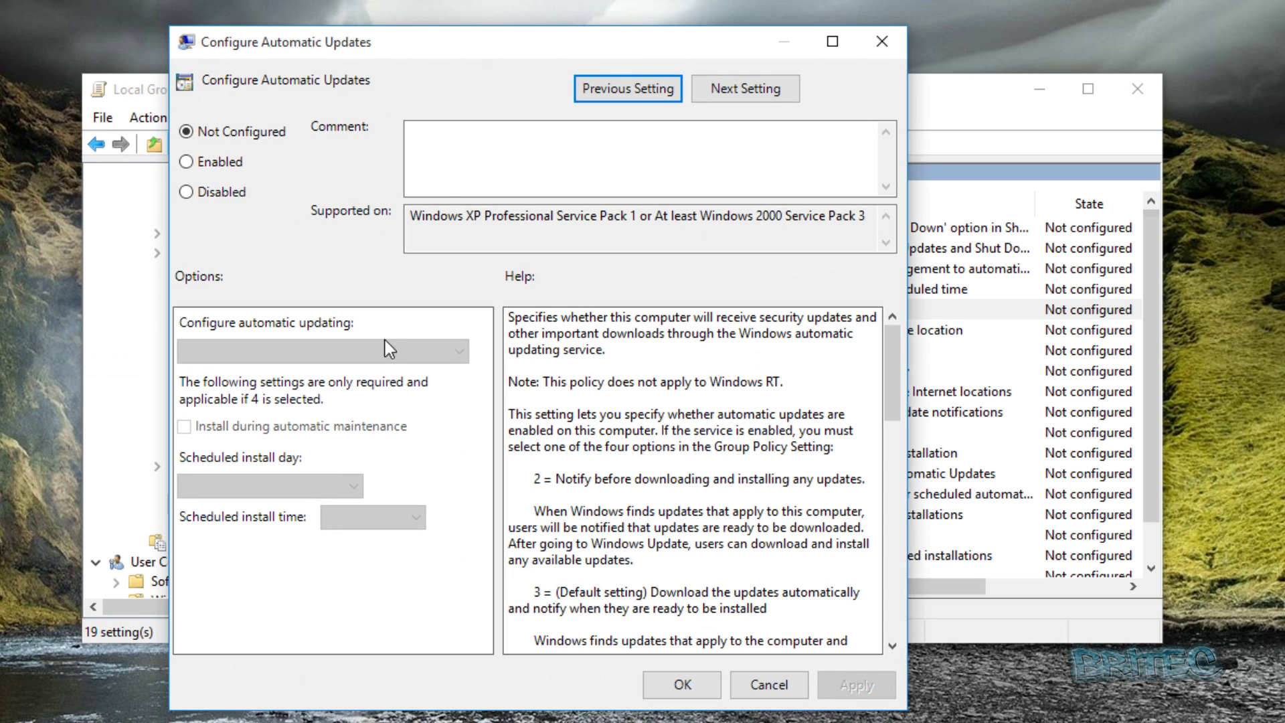
click(187, 162)
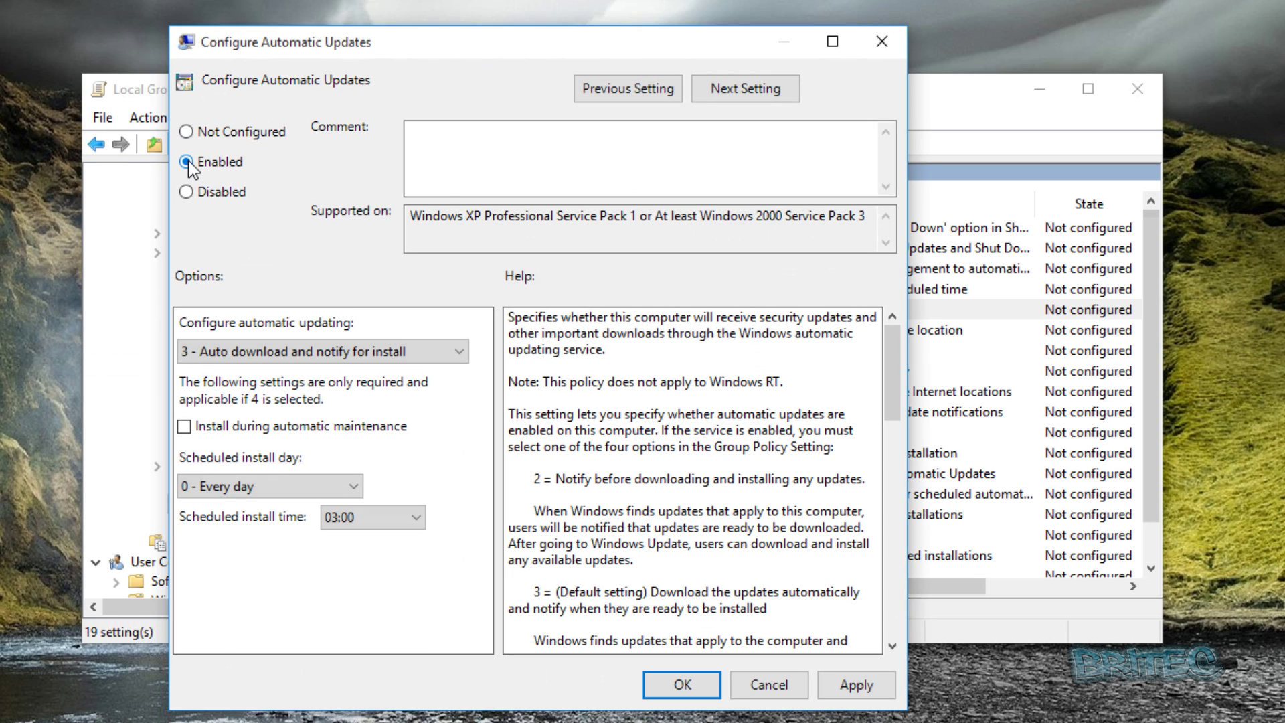
click(424, 350)
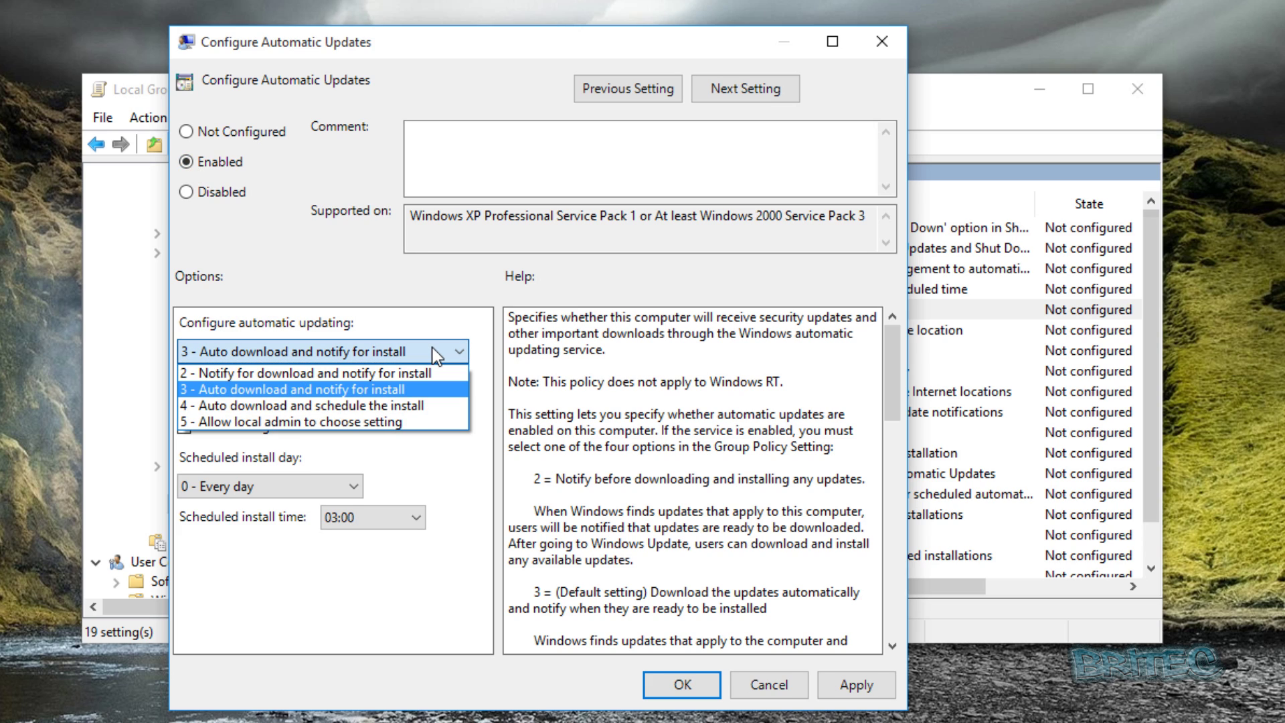
click(264, 375)
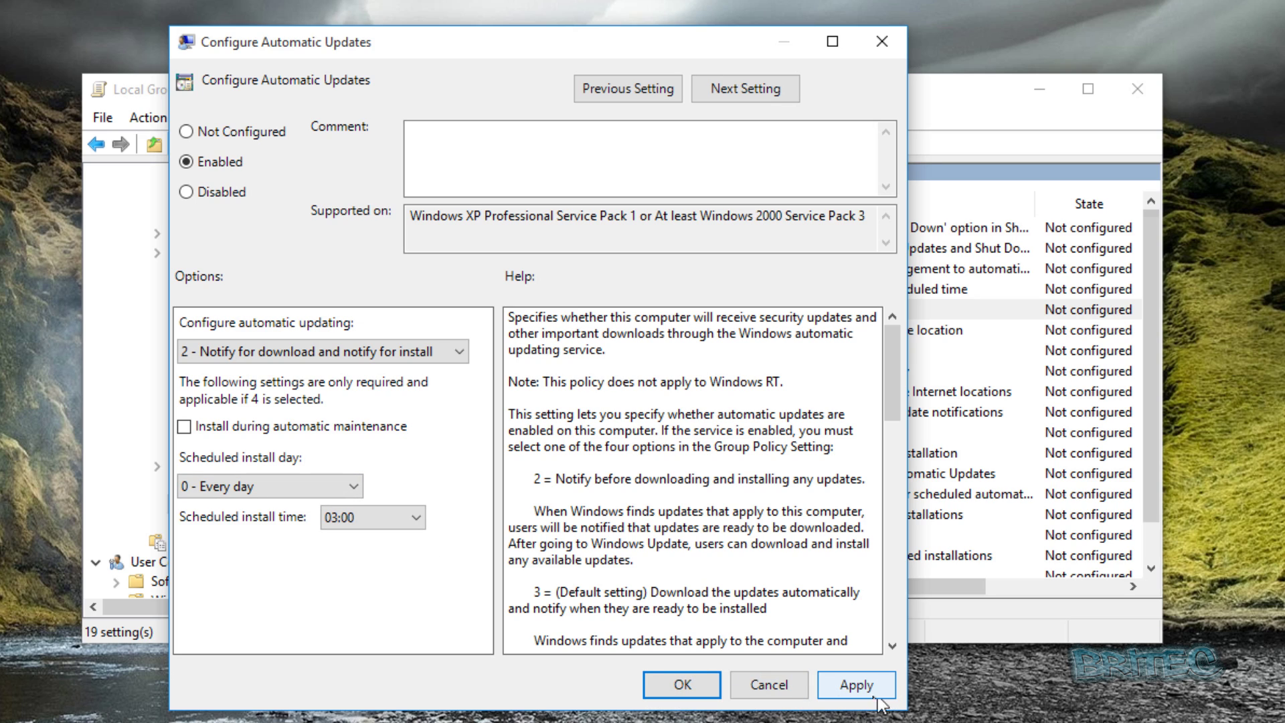
click(842, 688)
click(683, 684)
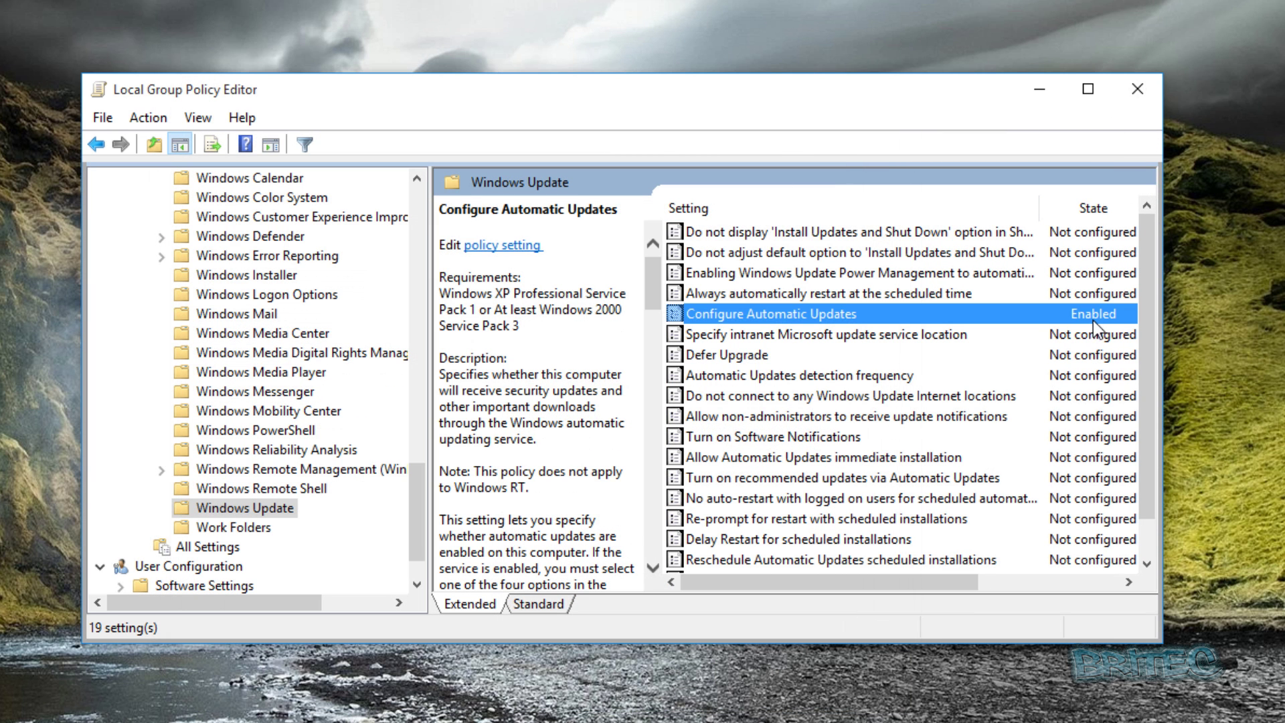
double_click(693, 320)
drag(72, 87, 447, 62)
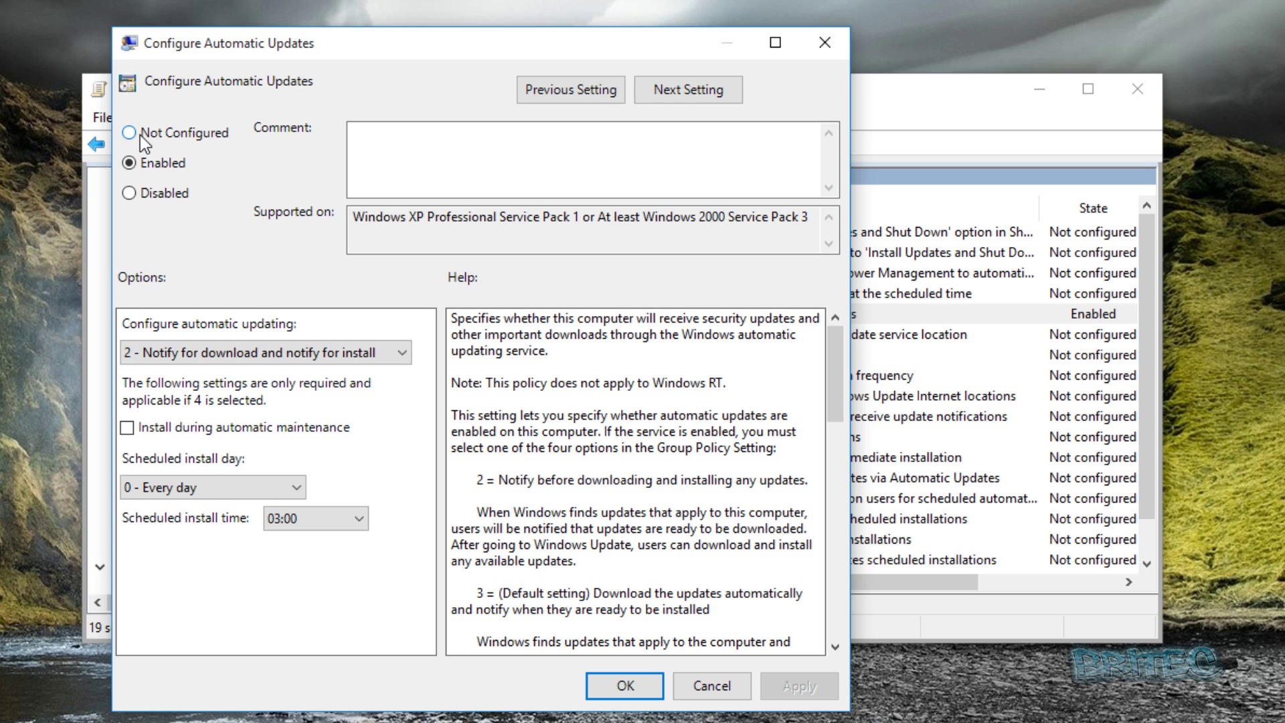
click(129, 192)
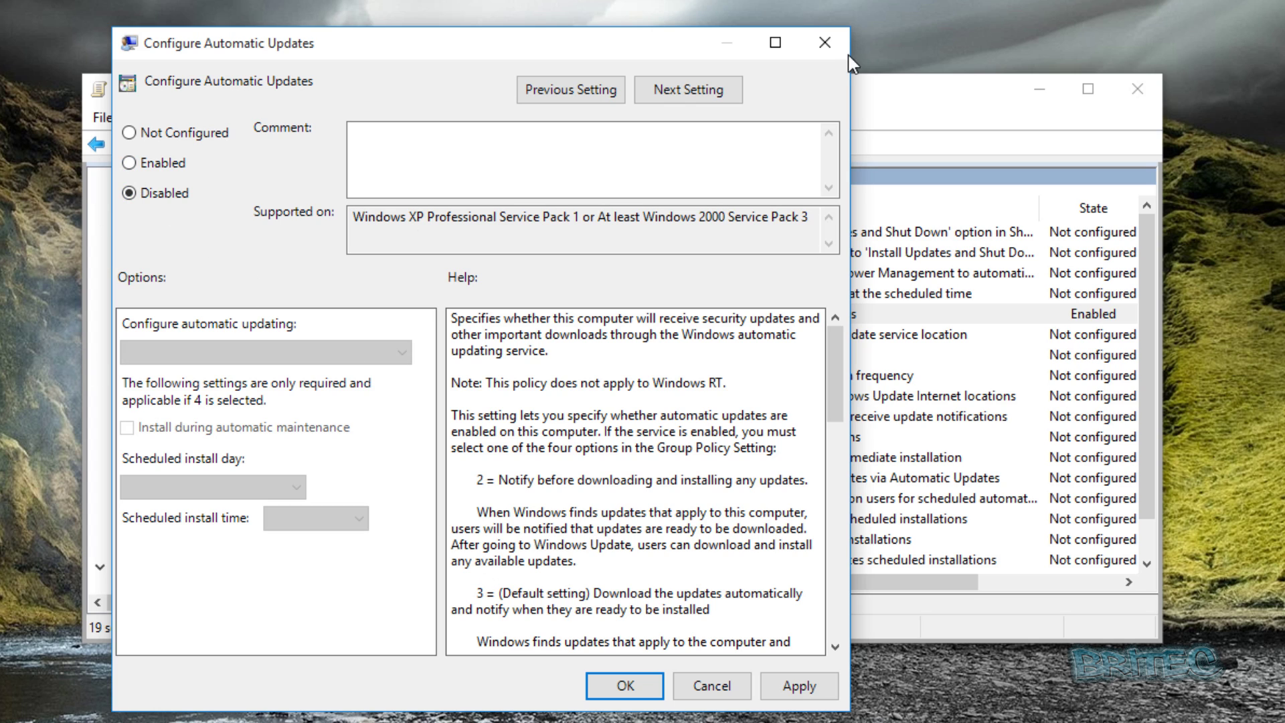
click(130, 163)
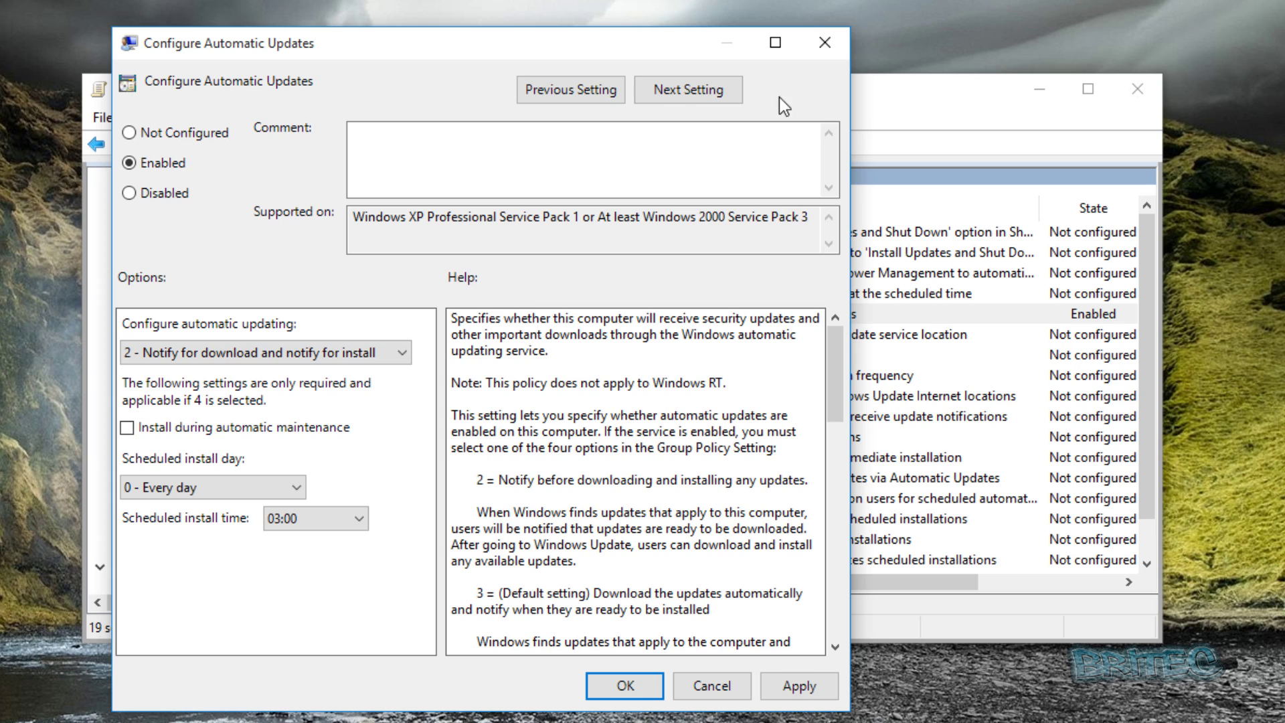
click(312, 362)
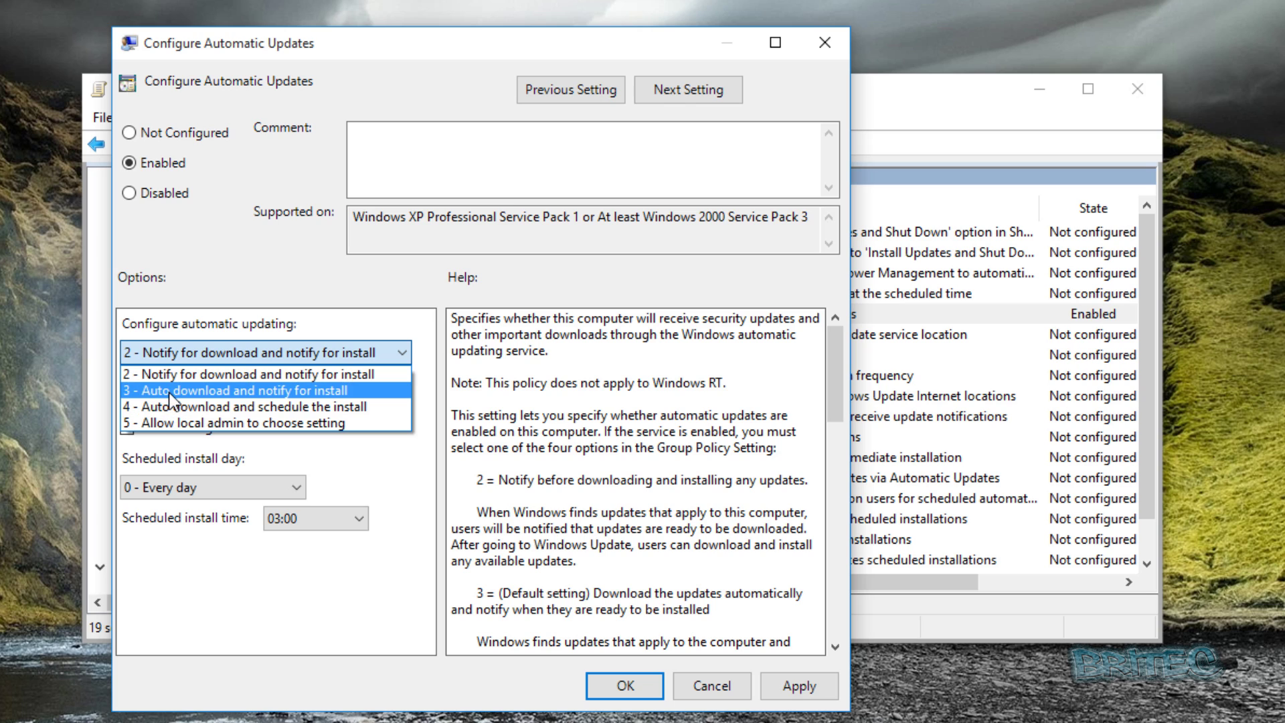
click(311, 394)
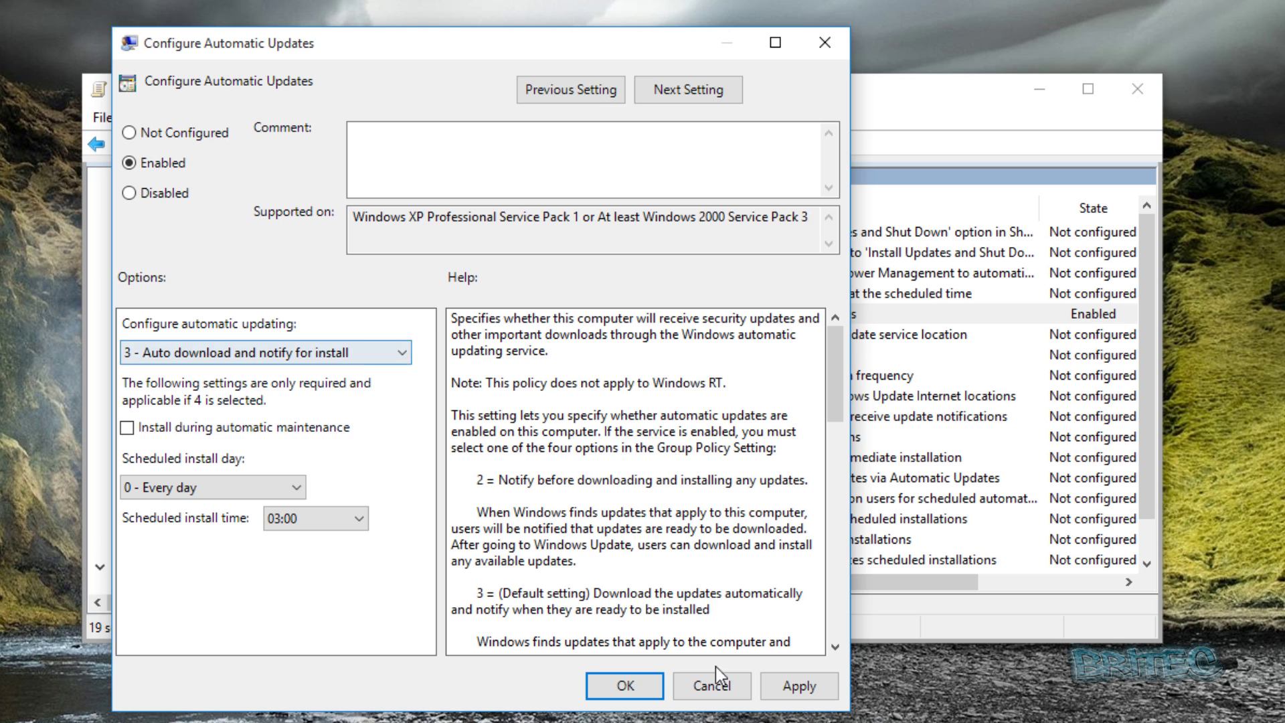
click(723, 684)
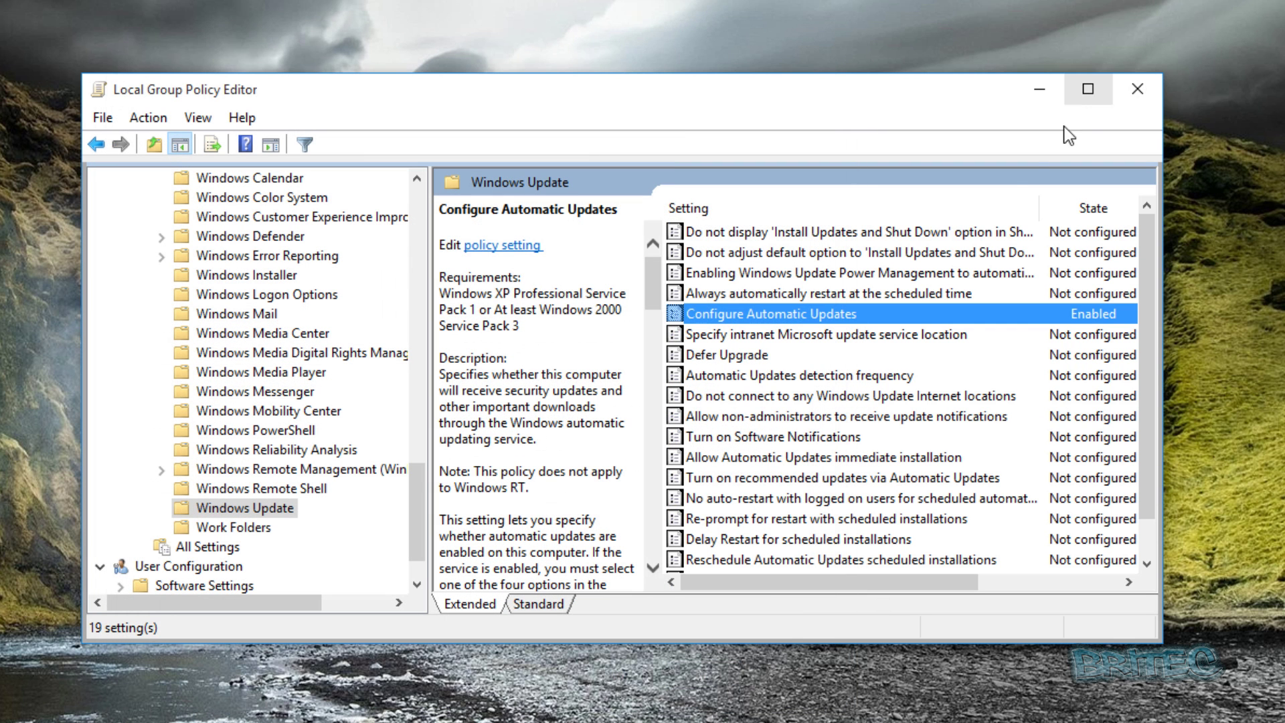